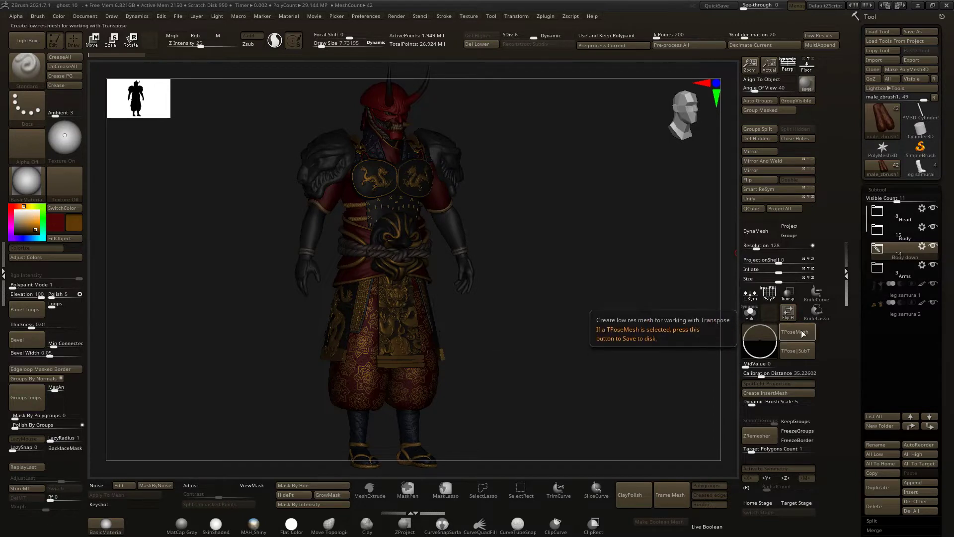
# Run Transpose Master's TPoseMesh from the Zplugin menu to build one low-res posing mesh from all subtools.
pyautogui.click(801, 333)
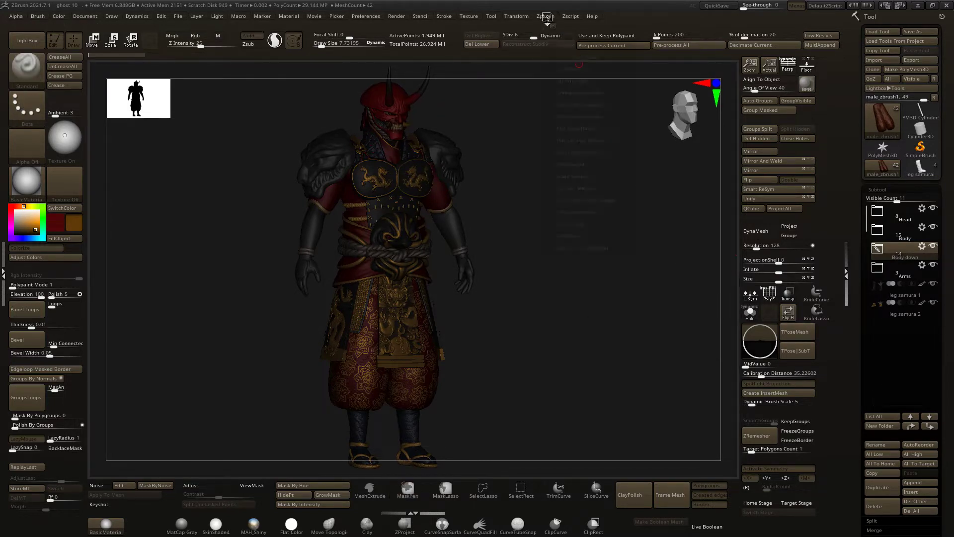
pyautogui.click(546, 17)
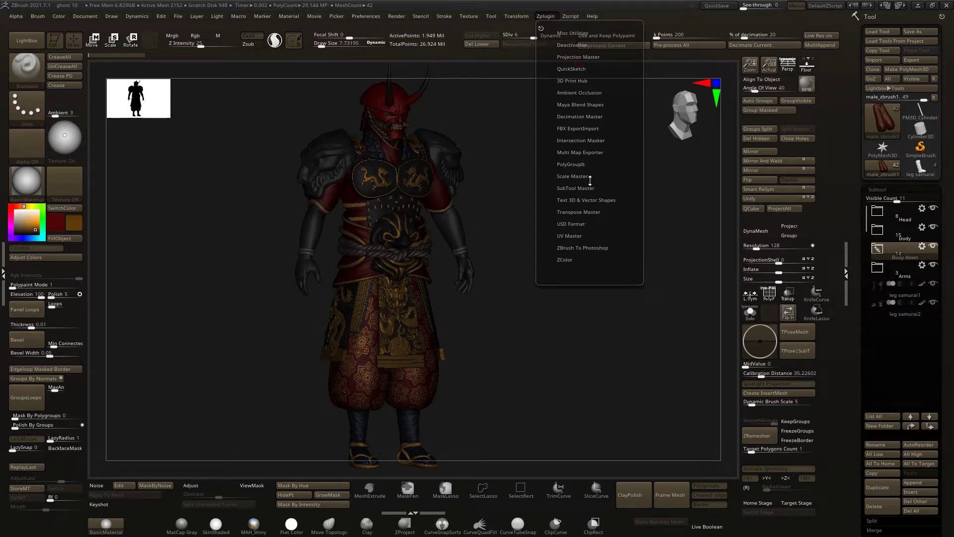
pyautogui.click(589, 210)
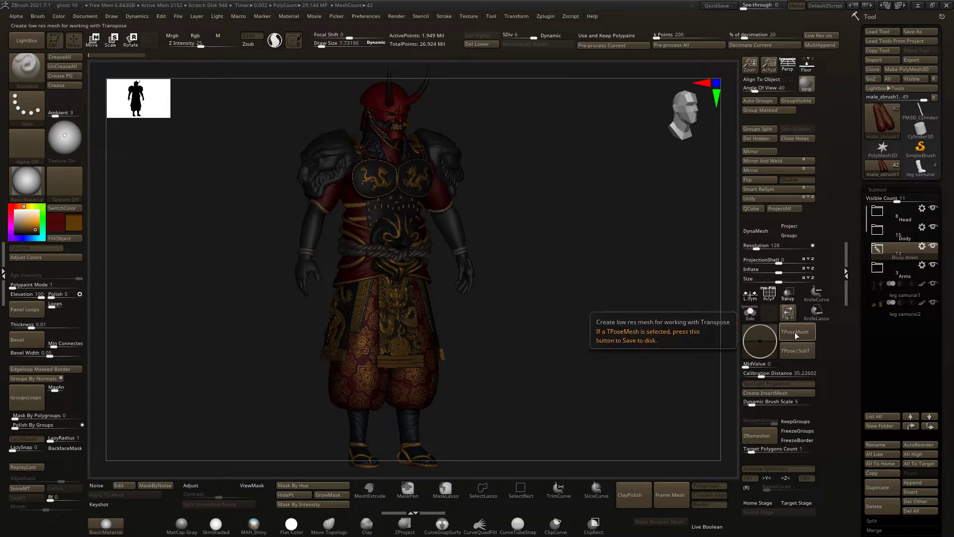
pyautogui.click(795, 335)
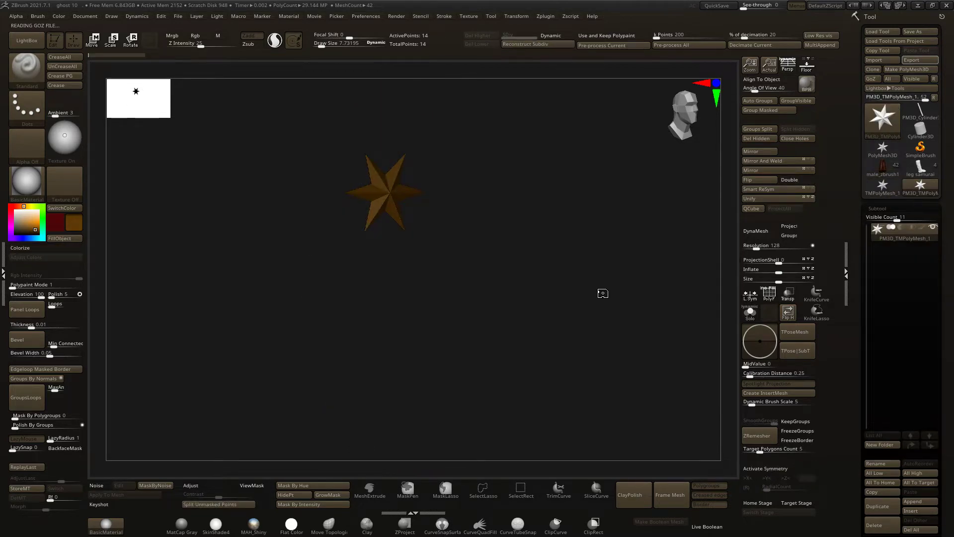
# Turn off the PolyF wireframe on the merged TPose mesh and rotate back to the front view.
pyautogui.hotkey('shift', 'f')
pyautogui.moveTo(528, 219); pyautogui.dragTo(564, 188)
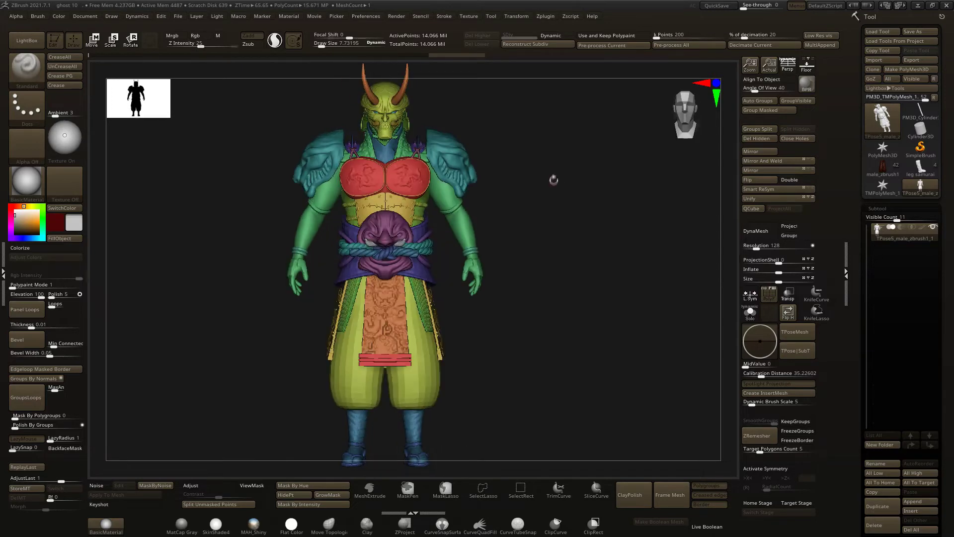
# Isolate the green arm polygroup, mask everything except the arm, and show all parts again.
pyautogui.keyDown('ctrl'); pyautogui.keyDown('shift'); pyautogui.click(470, 229); pyautogui.keyUp('shift'); pyautogui.keyUp('ctrl')
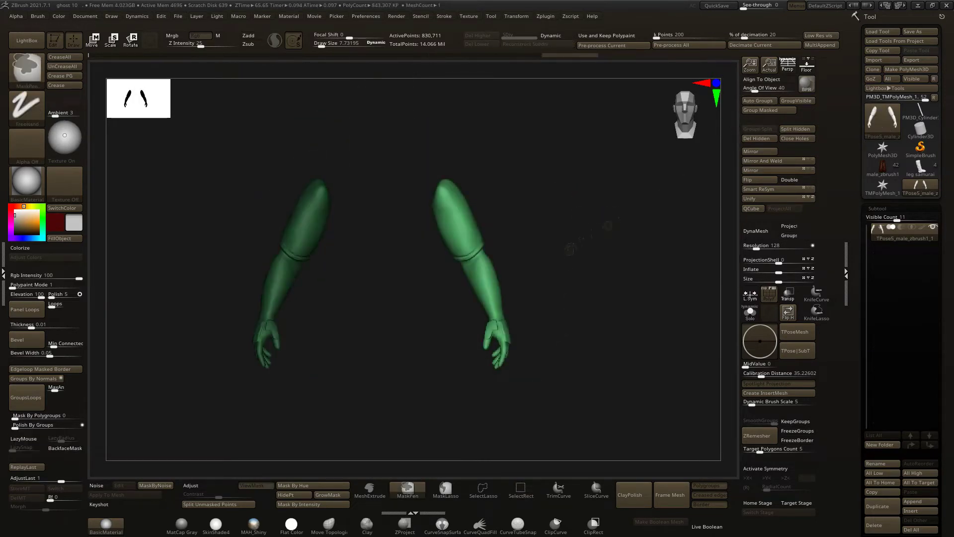
pyautogui.keyDown('ctrl'); pyautogui.keyDown('shift'); pyautogui.click(622, 241); pyautogui.keyUp('shift'); pyautogui.keyUp('ctrl')
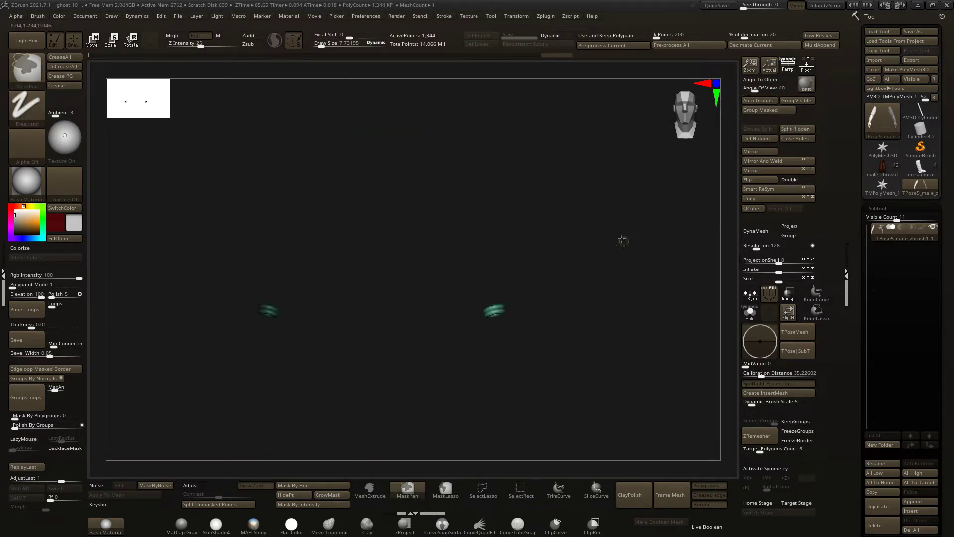
pyautogui.keyDown('ctrl'); pyautogui.keyDown('shift'); pyautogui.click(622, 241); pyautogui.keyUp('shift'); pyautogui.keyUp('ctrl')
pyautogui.keyDown('ctrl'); pyautogui.moveTo(408, 117); pyautogui.dragTo(524, 251); pyautogui.keyUp('ctrl')
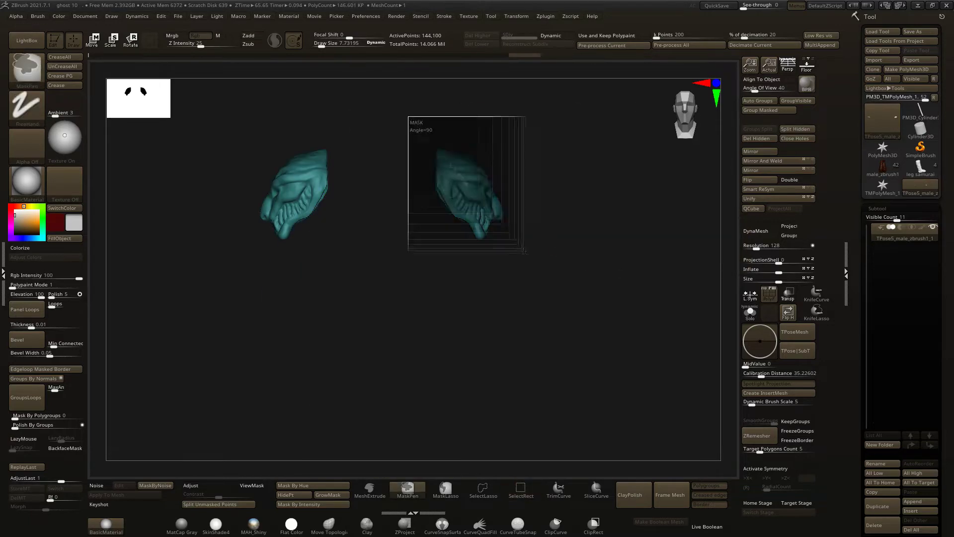
pyautogui.keyDown('ctrl'); pyautogui.keyDown('shift'); pyautogui.click(623, 241); pyautogui.keyUp('shift'); pyautogui.keyUp('ctrl')
pyautogui.keyDown('ctrl'); pyautogui.keyDown('shift'); pyautogui.click(624, 241); pyautogui.keyUp('shift'); pyautogui.keyUp('ctrl')
pyautogui.keyDown('ctrl'); pyautogui.keyDown('shift'); pyautogui.moveTo(475, 283); pyautogui.dragTo(534, 331); pyautogui.keyUp('shift'); pyautogui.keyUp('ctrl')
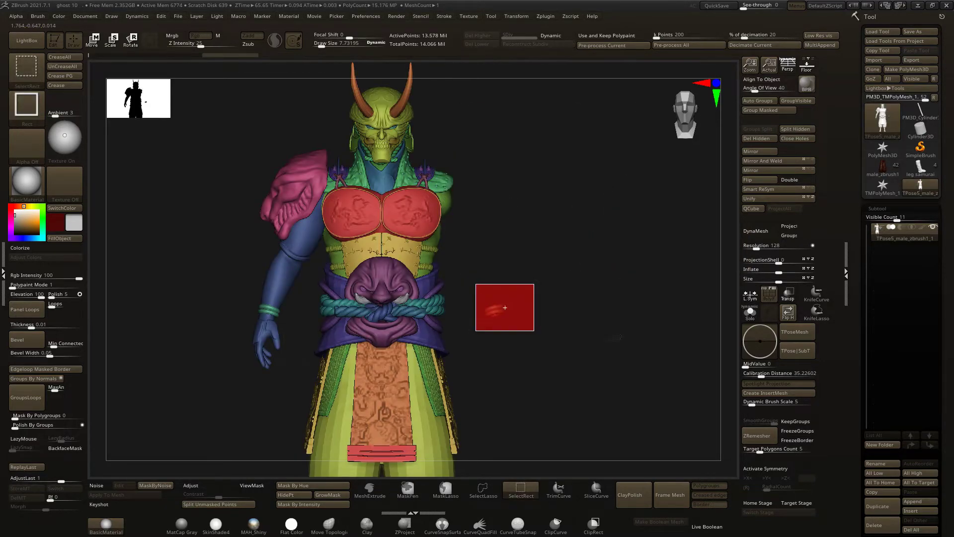
pyautogui.keyDown('ctrl'); pyautogui.keyDown('shift'); pyautogui.moveTo(579, 268); pyautogui.dragTo(597, 298); pyautogui.keyUp('shift'); pyautogui.keyUp('ctrl')
pyautogui.keyDown('ctrl'); pyautogui.keyDown('shift'); pyautogui.click(601, 299); pyautogui.keyUp('shift'); pyautogui.keyUp('ctrl')
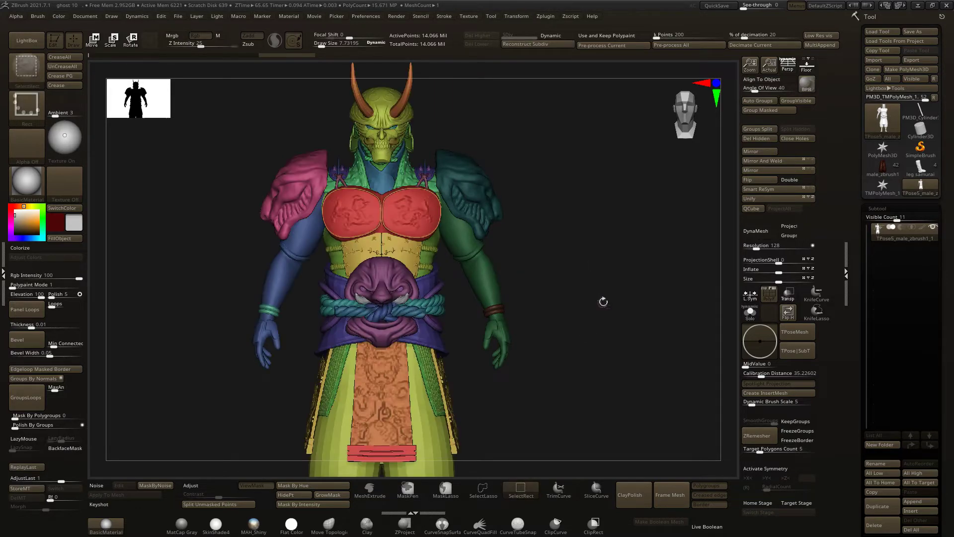
# Swing the arm outward at the shoulder with Transpose Rotate, clear the mask, then re-isolate the arm.
pyautogui.press('r')
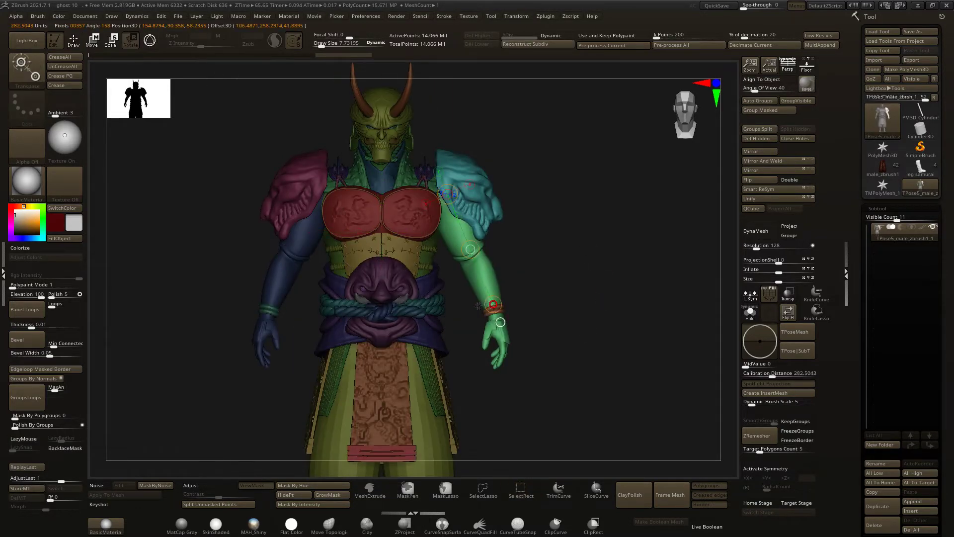
pyautogui.hotkey('shift', 'f')
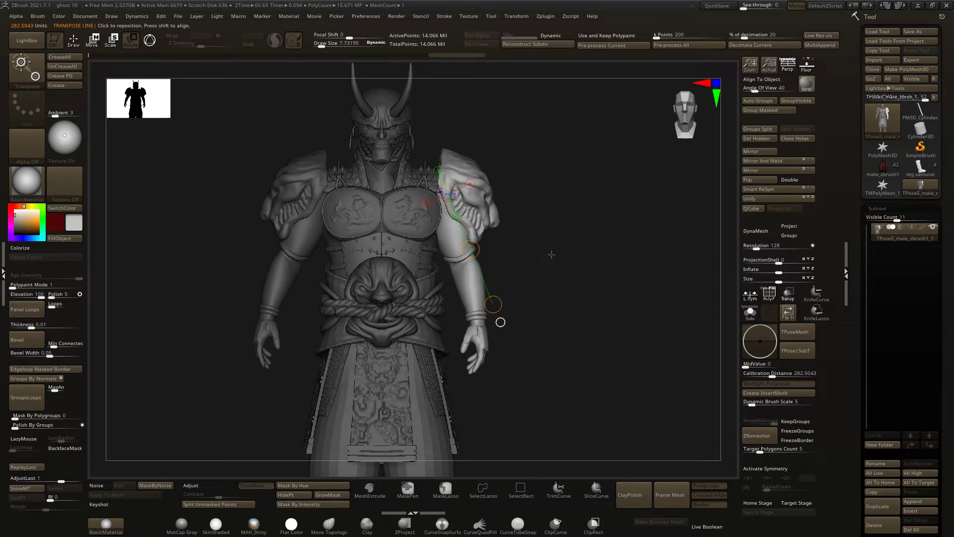
pyautogui.press('ctrl')
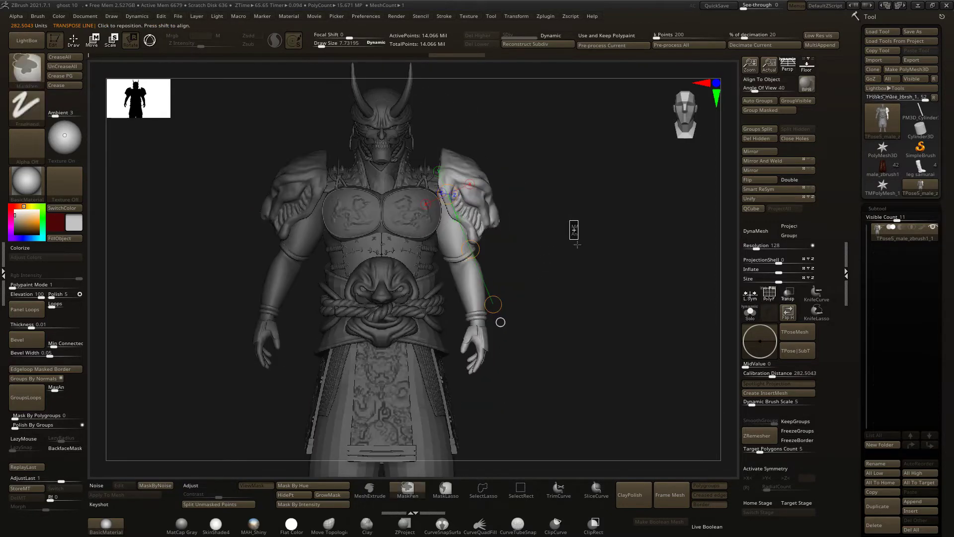
pyautogui.keyDown('ctrl'); pyautogui.click(577, 243); pyautogui.keyUp('ctrl')
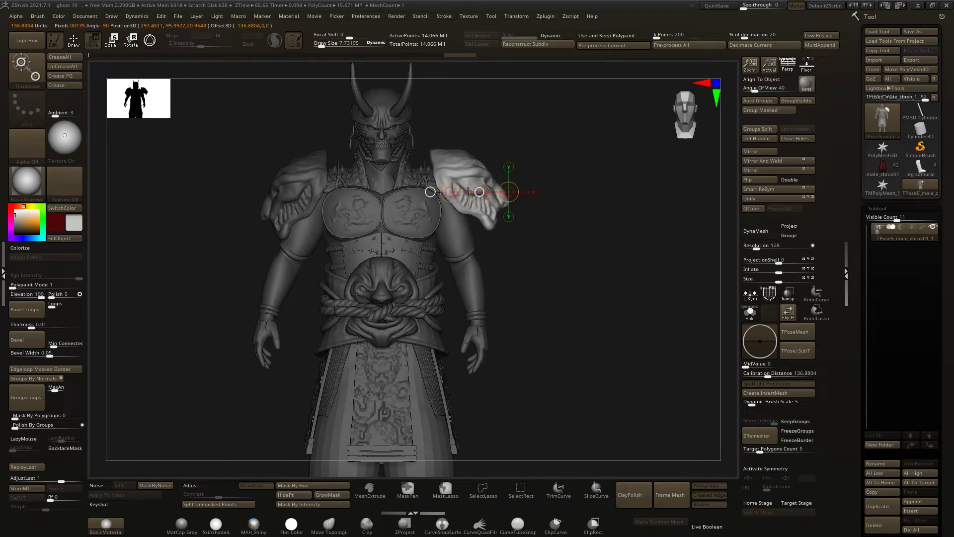
pyautogui.press('q')
pyautogui.keyDown('ctrl'); pyautogui.click(502, 268); pyautogui.keyUp('ctrl')
pyautogui.hotkey('shift', 'f')
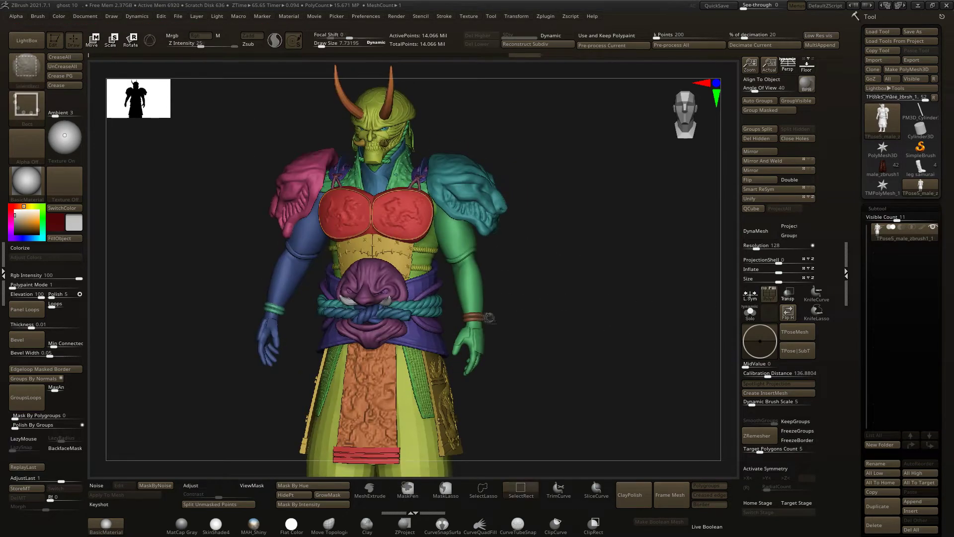
pyautogui.keyDown('ctrl'); pyautogui.keyDown('shift'); pyautogui.click(473, 317); pyautogui.keyUp('shift'); pyautogui.keyUp('ctrl')
pyautogui.keyDown('ctrl'); pyautogui.keyDown('shift'); pyautogui.click(562, 280); pyautogui.keyUp('shift'); pyautogui.keyUp('ctrl')
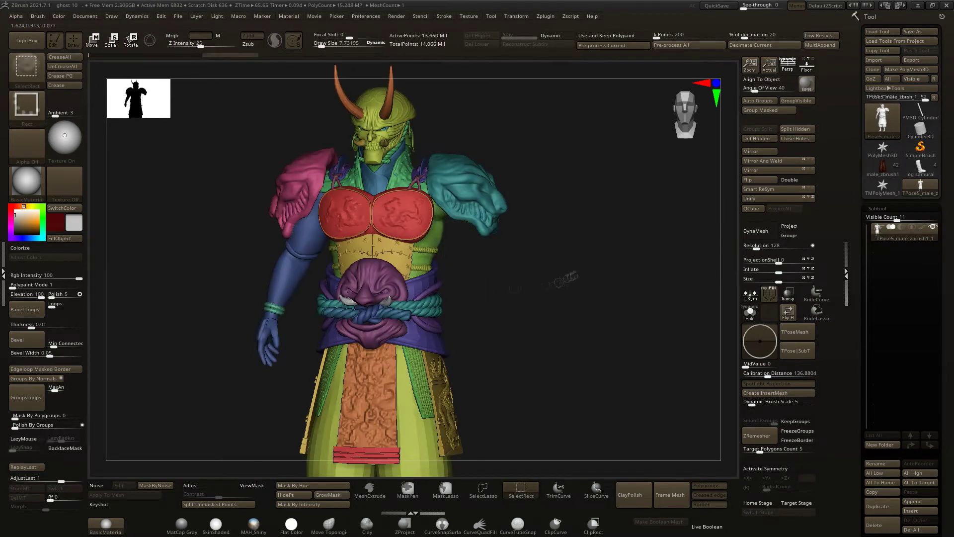
pyautogui.keyDown('ctrl'); pyautogui.keyDown('shift'); pyautogui.click(476, 290); pyautogui.keyUp('shift'); pyautogui.keyUp('ctrl')
# Mask the arm, unmask the forearm, and rotate it forward at the elbow before clearing the mask.
pyautogui.press('f')
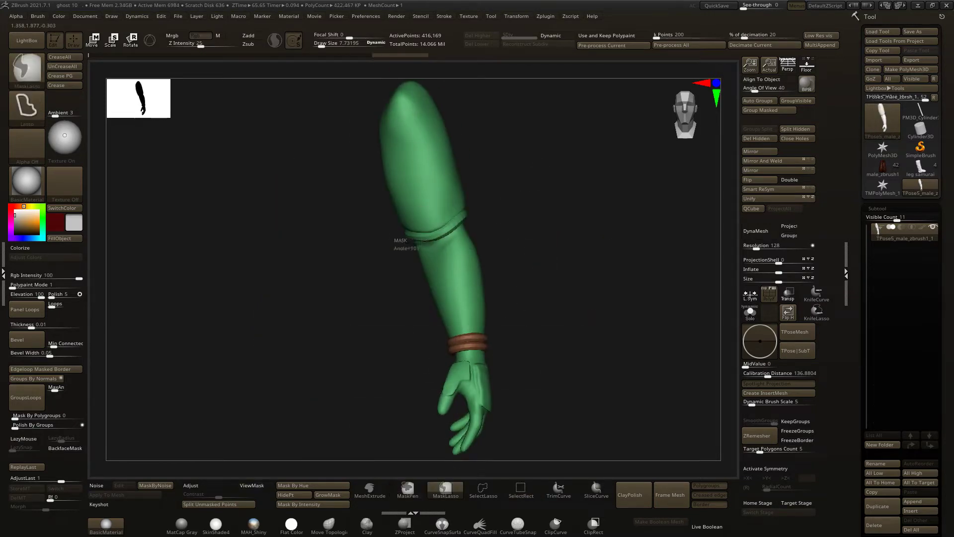
pyautogui.keyDown('ctrl'); pyautogui.click(395, 240); pyautogui.keyUp('ctrl')
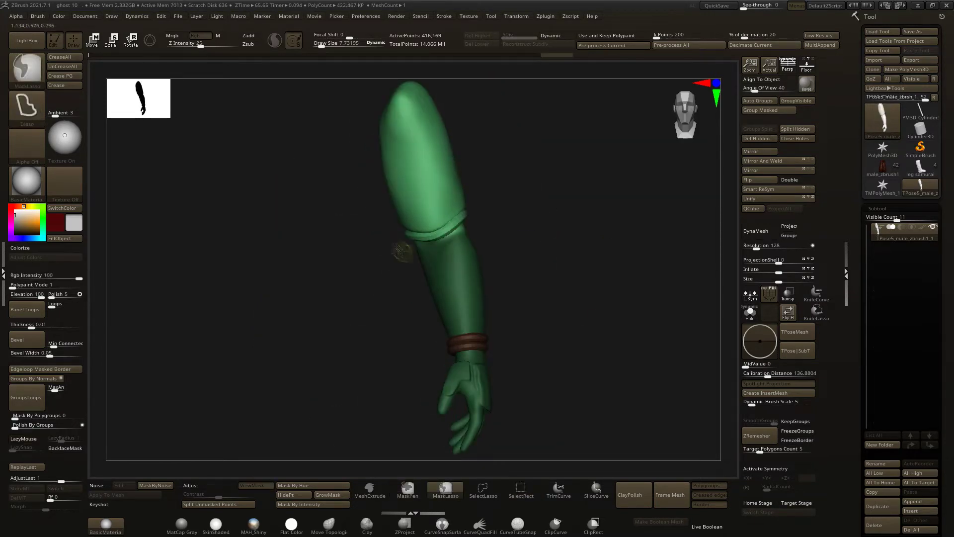
pyautogui.moveTo(394, 243)
pyautogui.mouseDown()
pyautogui.moveTo(566, 219)
pyautogui.moveTo(442, 281)
pyautogui.moveTo(497, 273)
pyautogui.moveTo(592, 281)
pyautogui.moveTo(580, 266)
pyautogui.moveTo(576, 276)
pyautogui.mouseUp()
pyautogui.press('r')
pyautogui.moveTo(497, 241); pyautogui.dragTo(487, 397)
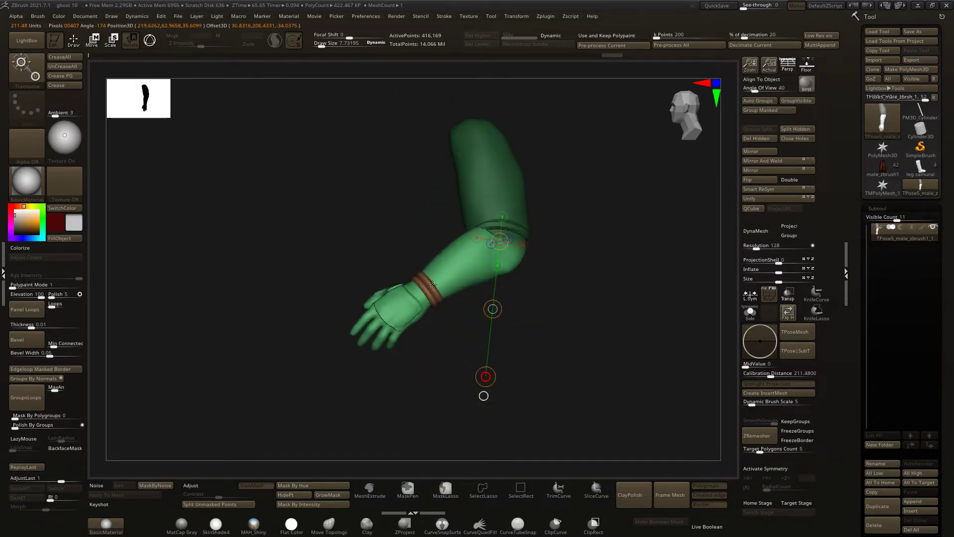
pyautogui.press('q')
pyautogui.keyDown('ctrl'); pyautogui.click(558, 303); pyautogui.keyUp('ctrl')
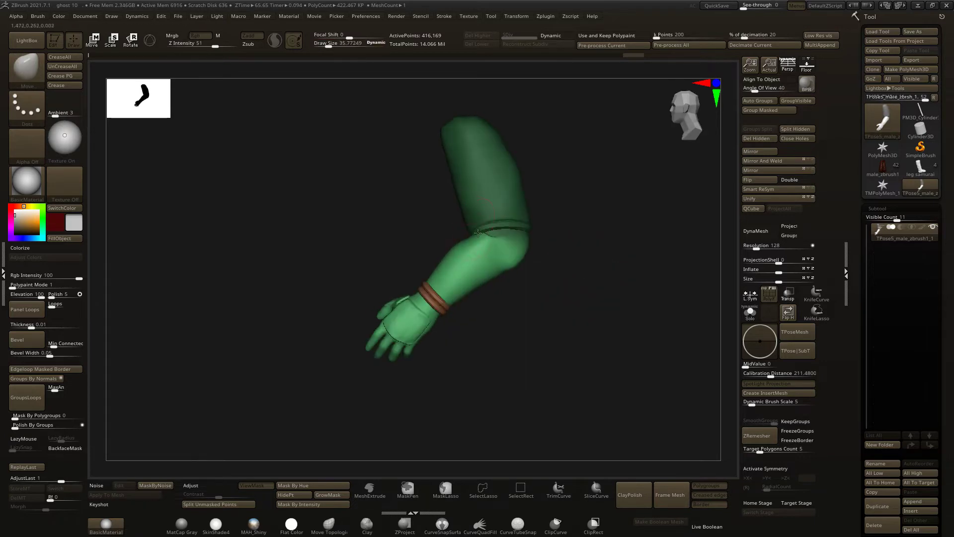
# Toggle the bent arm's visibility against the body and orbit it to a near side view.
pyautogui.keyDown('shift'); pyautogui.moveTo(494, 238); pyautogui.dragTo(602, 266); pyautogui.keyUp('shift')
pyautogui.click(749, 312)
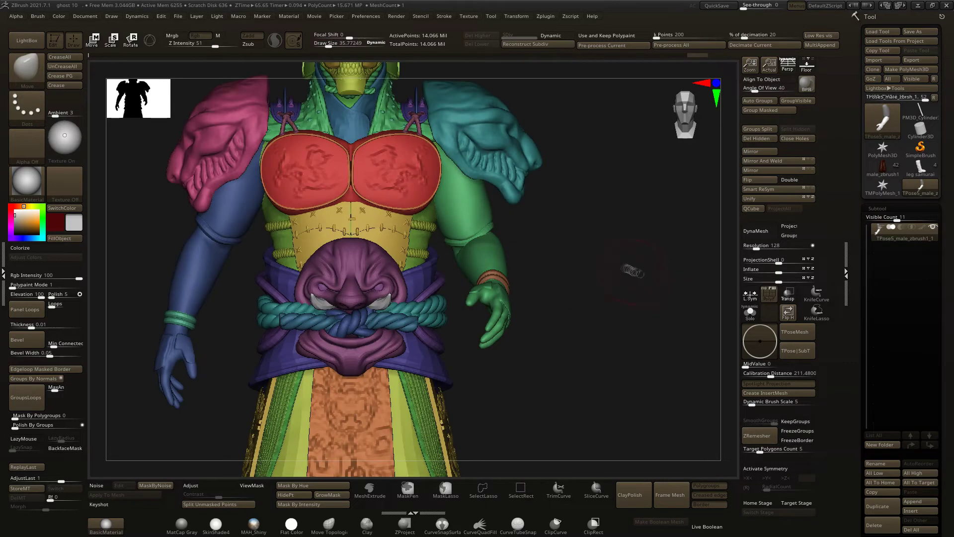
pyautogui.keyDown('ctrl'); pyautogui.keyDown('shift'); pyautogui.click(497, 224); pyautogui.keyUp('shift'); pyautogui.keyUp('ctrl')
pyautogui.keyDown('ctrl'); pyautogui.keyDown('shift'); pyautogui.moveTo(603, 234); pyautogui.dragTo(603, 299); pyautogui.keyUp('shift'); pyautogui.keyUp('ctrl')
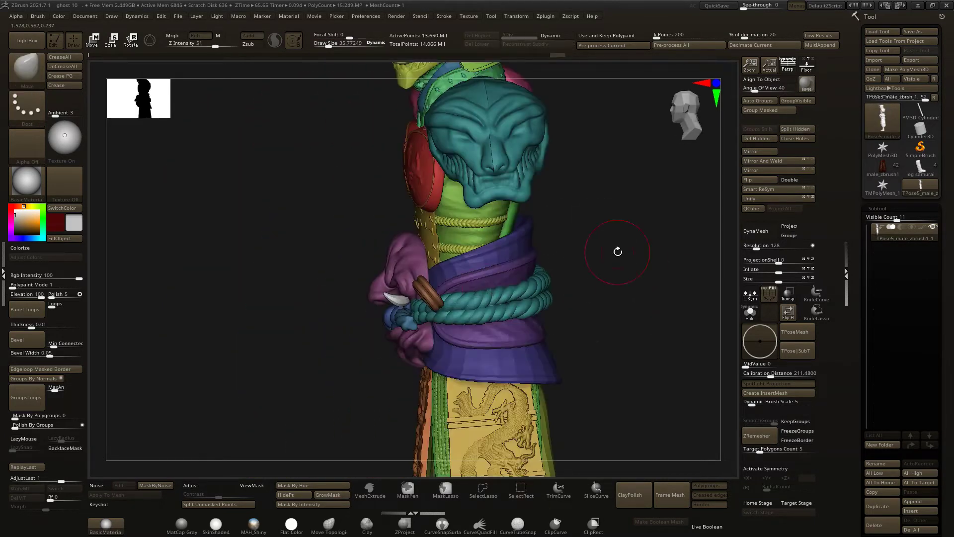
pyautogui.keyDown('ctrl'); pyautogui.keyDown('shift'); pyautogui.moveTo(615, 195); pyautogui.dragTo(615, 264); pyautogui.keyUp('shift'); pyautogui.keyUp('ctrl')
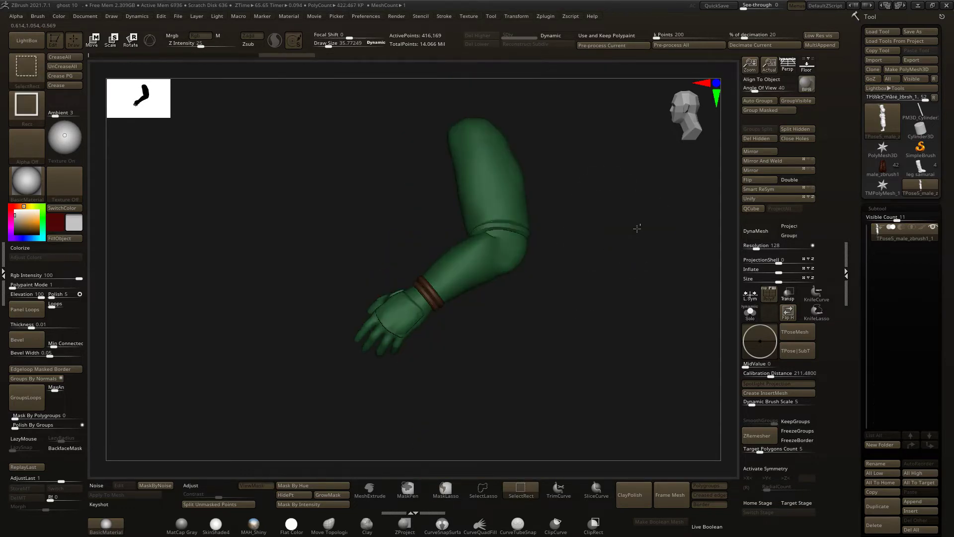
pyautogui.keyDown('ctrl'); pyautogui.keyDown('shift'); pyautogui.click(622, 214); pyautogui.keyUp('shift'); pyautogui.keyUp('ctrl')
pyautogui.moveTo(621, 208)
pyautogui.mouseDown()
pyautogui.moveTo(607, 187)
pyautogui.moveTo(620, 256)
pyautogui.moveTo(590, 260)
pyautogui.mouseUp()
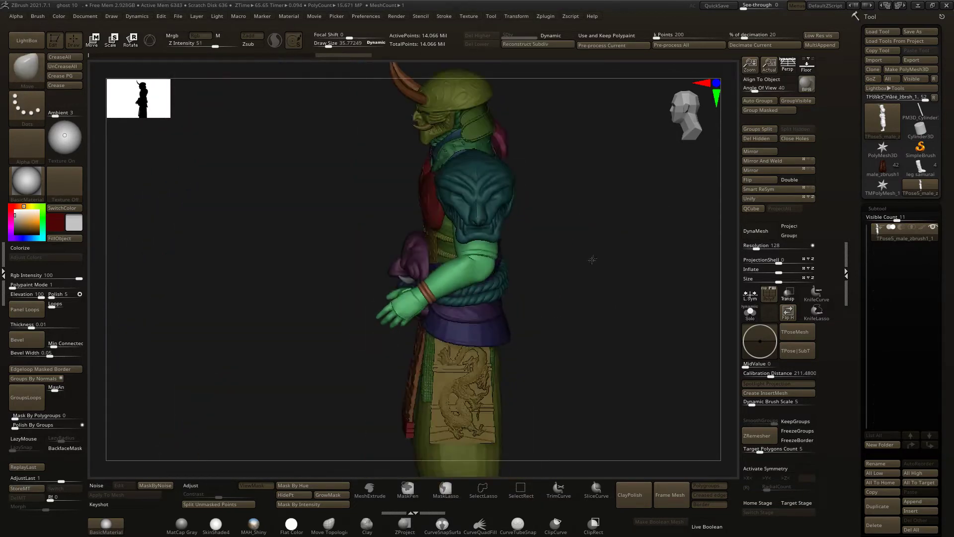
# Orbit around the figure, isolate the teal shoulder pad, and show all parts again.
pyautogui.press('r')
pyautogui.moveTo(480, 241); pyautogui.dragTo(459, 369)
pyautogui.moveTo(494, 261)
pyautogui.mouseDown()
pyautogui.moveTo(517, 290)
pyautogui.moveTo(462, 308)
pyautogui.moveTo(439, 267)
pyautogui.mouseUp()
pyautogui.keyDown('shift'); pyautogui.moveTo(571, 298); pyautogui.dragTo(472, 303); pyautogui.keyUp('shift')
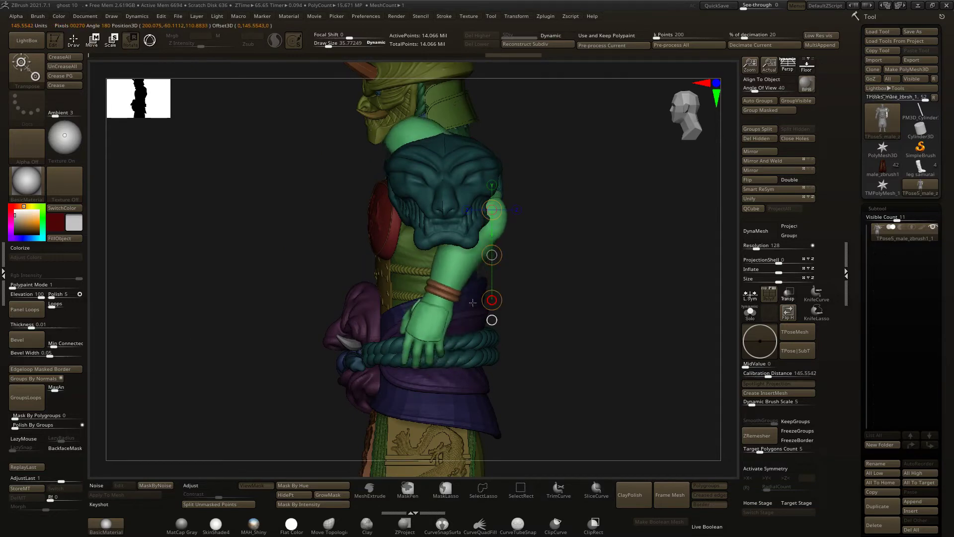
pyautogui.keyDown('shift'); pyautogui.moveTo(560, 228); pyautogui.dragTo(588, 241); pyautogui.keyUp('shift')
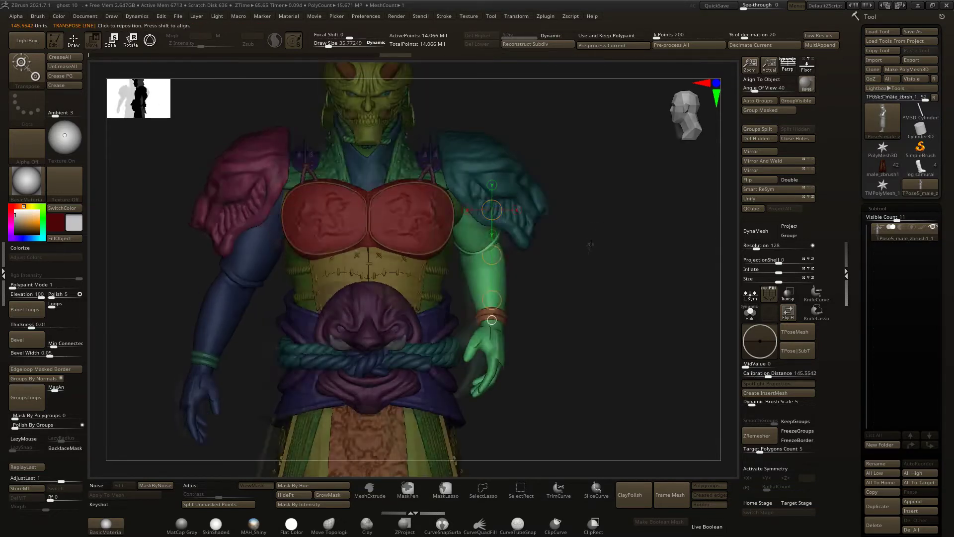
pyautogui.moveTo(571, 292)
pyautogui.mouseDown()
pyautogui.moveTo(530, 313)
pyautogui.moveTo(494, 315)
pyautogui.mouseUp()
pyautogui.press('q')
pyautogui.keyDown('ctrl'); pyautogui.keyDown('shift'); pyautogui.click(489, 182); pyautogui.keyUp('shift'); pyautogui.keyUp('ctrl')
pyautogui.keyDown('ctrl'); pyautogui.keyDown('shift'); pyautogui.click(596, 196); pyautogui.keyUp('shift'); pyautogui.keyUp('ctrl')
pyautogui.moveTo(592, 196); pyautogui.dragTo(572, 298)
# Rotate the teal shoulder pad with the Transpose Rotate line and check it from several angles.
pyautogui.press('r')
pyautogui.moveTo(502, 173); pyautogui.dragTo(503, 173)
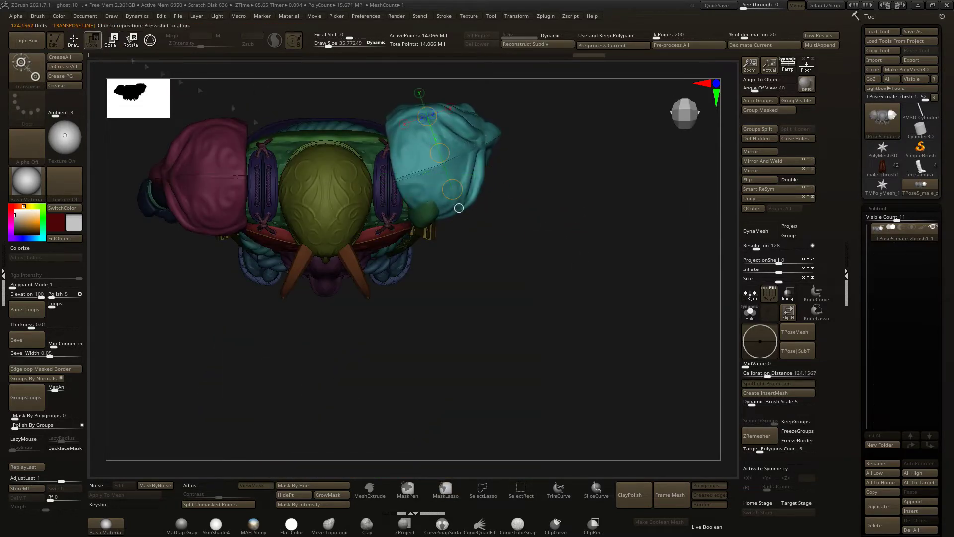
pyautogui.moveTo(571, 298)
pyautogui.mouseDown()
pyautogui.moveTo(575, 175)
pyautogui.moveTo(546, 278)
pyautogui.mouseUp()
pyautogui.press('r')
pyautogui.moveTo(490, 107); pyautogui.dragTo(491, 120)
pyautogui.moveTo(546, 278); pyautogui.dragTo(545, 137)
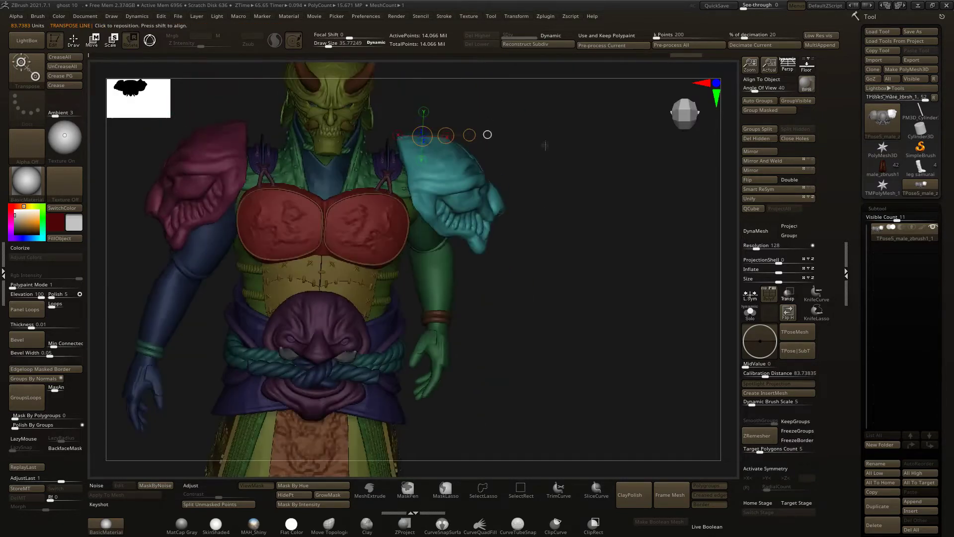
pyautogui.moveTo(512, 272); pyautogui.dragTo(446, 208)
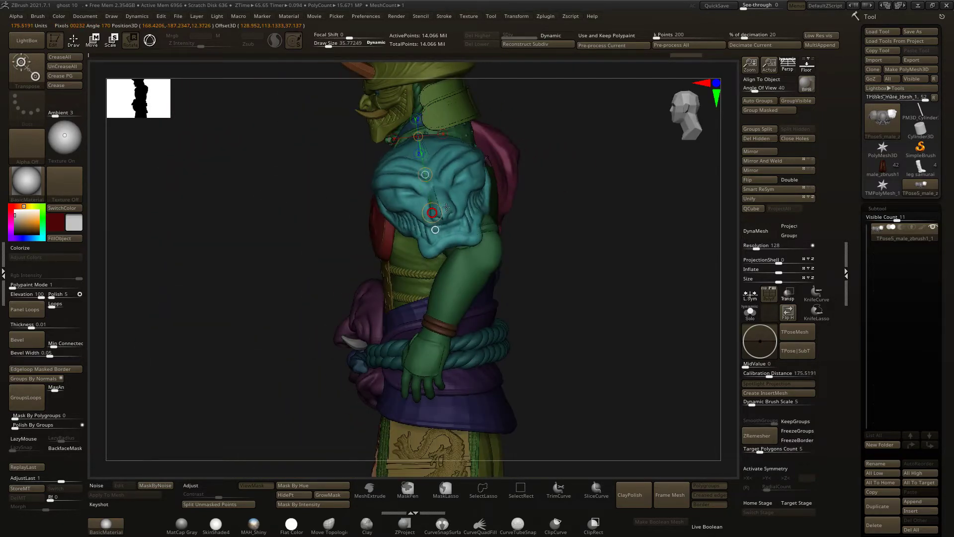
pyautogui.press('w')
pyautogui.moveTo(572, 298)
pyautogui.mouseDown()
pyautogui.moveTo(646, 298)
pyautogui.moveTo(582, 298)
pyautogui.mouseUp()
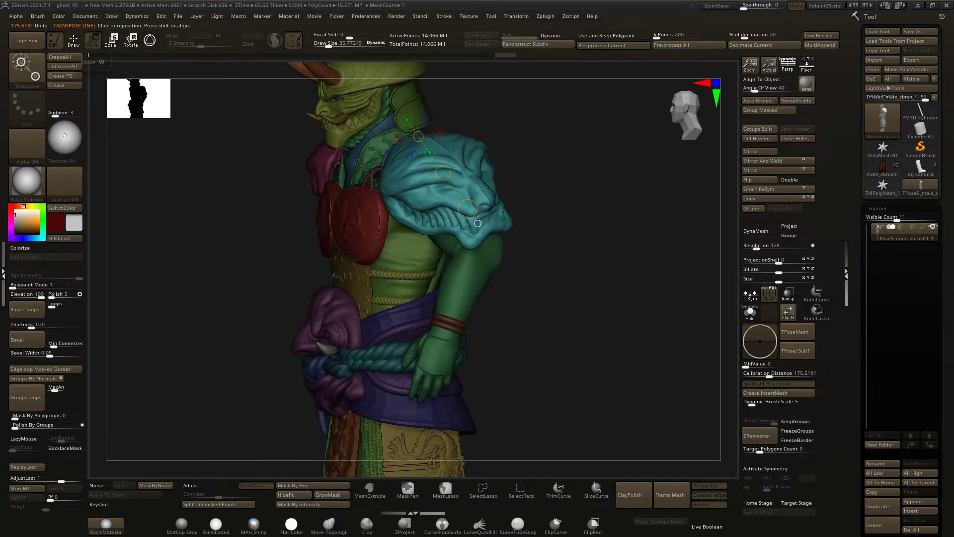
pyautogui.moveTo(605, 217)
pyautogui.keyDown('shift'); pyautogui.mouseDown()
pyautogui.moveTo(529, 281)
pyautogui.moveTo(532, 260)
pyautogui.moveTo(563, 255)
pyautogui.mouseUp(); pyautogui.keyUp('shift')
pyautogui.press('q')
# Isolate the pink shoulder pad, reveal everything, and rotate the pad outward with Transpose Rotate.
pyautogui.keyDown('ctrl'); pyautogui.keyDown('shift'); pyautogui.click(288, 194); pyautogui.keyUp('shift'); pyautogui.keyUp('ctrl')
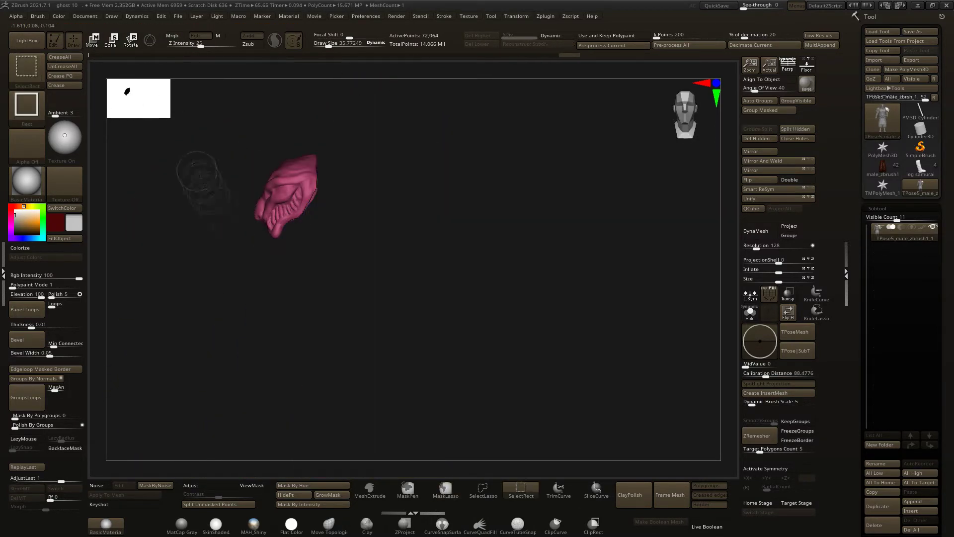
pyautogui.keyDown('ctrl'); pyautogui.keyDown('shift'); pyautogui.click(247, 282); pyautogui.keyUp('shift'); pyautogui.keyUp('ctrl')
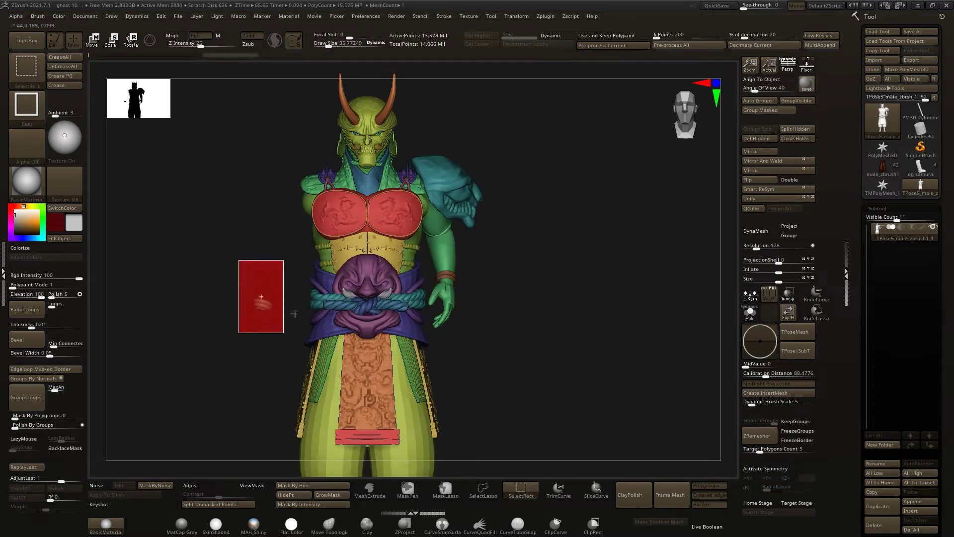
pyautogui.keyDown('ctrl'); pyautogui.keyDown('shift'); pyautogui.click(567, 241); pyautogui.keyUp('shift'); pyautogui.keyUp('ctrl')
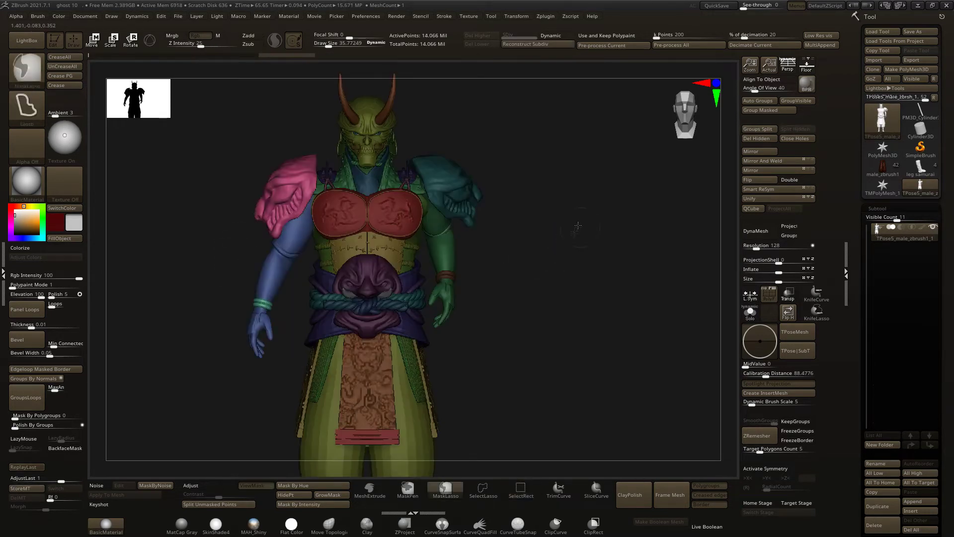
pyautogui.press('r')
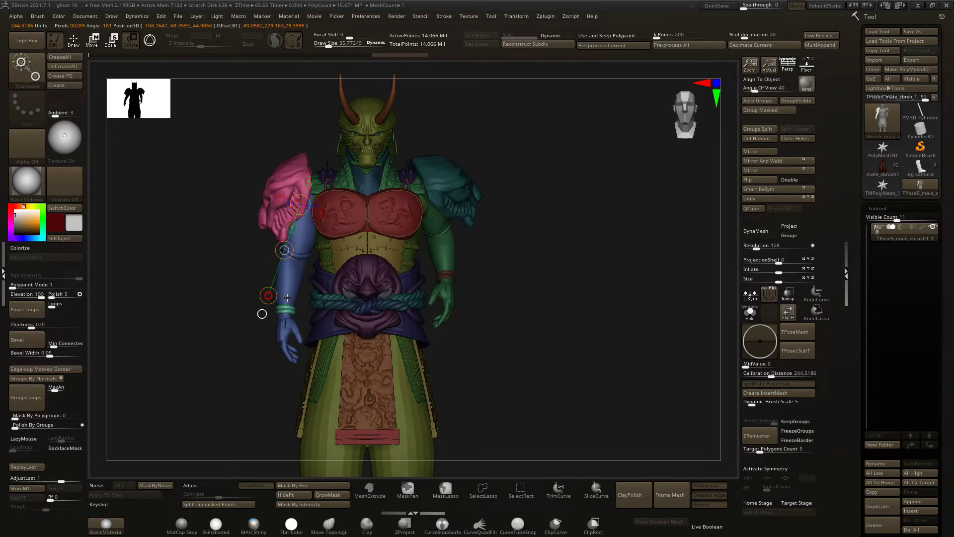
pyautogui.moveTo(287, 297); pyautogui.dragTo(276, 333, button='right')
pyautogui.moveTo(276, 333); pyautogui.dragTo(299, 336)
# Refine the pink shoulder pad's rotation and check it from the front and side.
pyautogui.moveTo(294, 340); pyautogui.dragTo(411, 345, button='right')
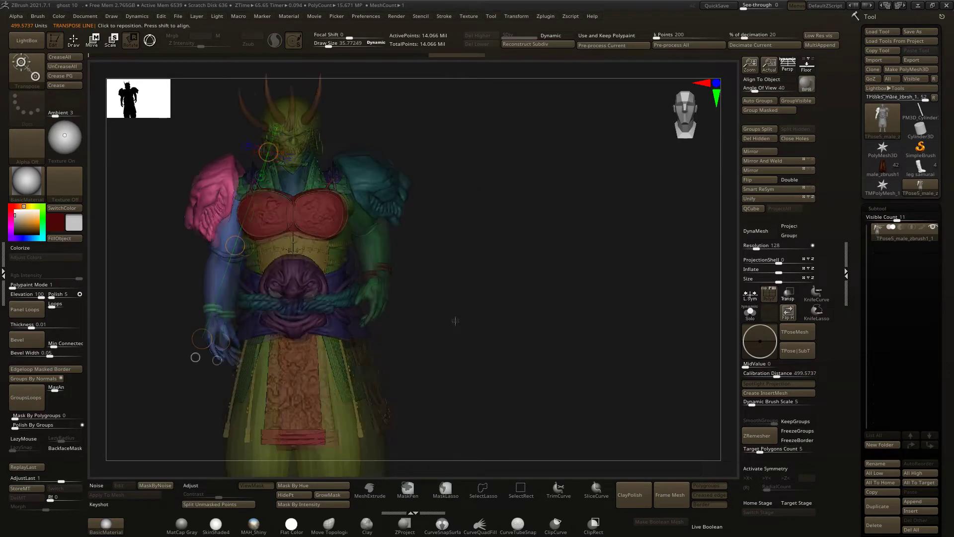
pyautogui.moveTo(452, 319); pyautogui.dragTo(445, 278, button='right')
pyautogui.press('q')
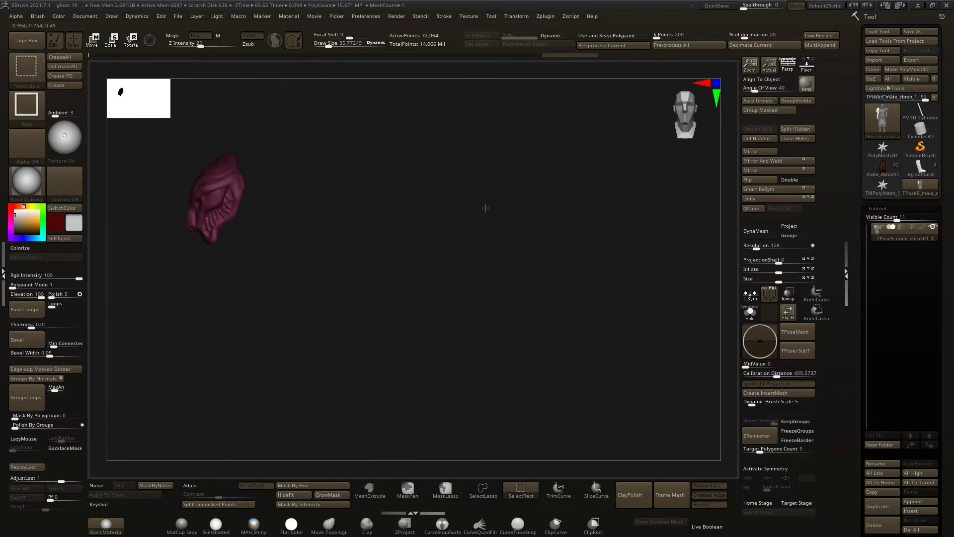
pyautogui.press('r')
pyautogui.moveTo(203, 239)
pyautogui.mouseDown()
pyautogui.moveTo(201, 200)
pyautogui.moveTo(215, 185)
pyautogui.mouseUp()
pyautogui.press('q')
pyautogui.moveTo(504, 164)
pyautogui.mouseDown()
pyautogui.moveTo(436, 198)
pyautogui.moveTo(518, 261)
pyautogui.moveTo(452, 213)
pyautogui.mouseUp()
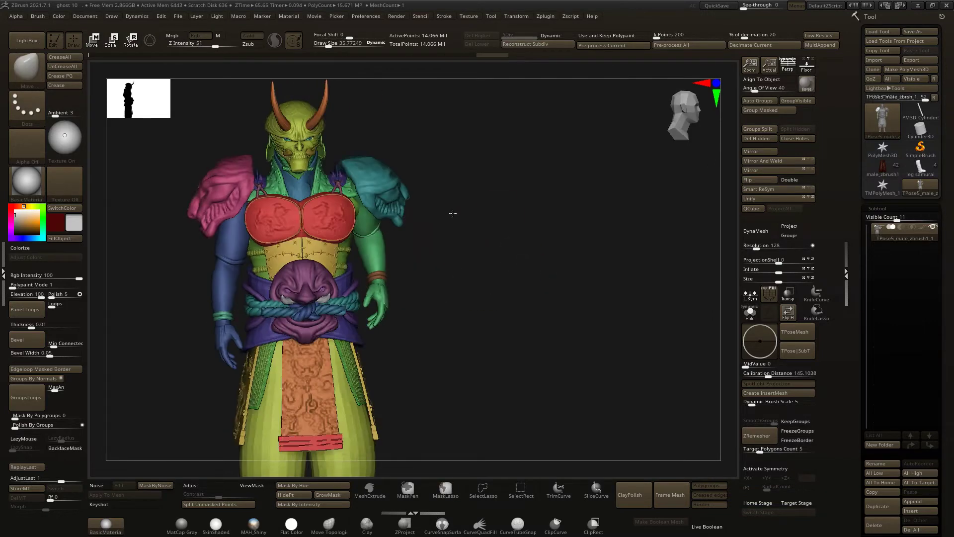
# Hide the horn, helmet-piece and face polygroups to single out the horned helmet and head.
pyautogui.press('b')
pyautogui.press('m')
pyautogui.press('v')
pyautogui.moveTo(494, 301)
pyautogui.mouseDown()
pyautogui.moveTo(473, 141)
pyautogui.moveTo(400, 160)
pyautogui.mouseUp()
pyautogui.hotkey('ctrl', 'shift')
pyautogui.keyDown('ctrl'); pyautogui.keyDown('shift'); pyautogui.click(370, 149); pyautogui.keyUp('shift'); pyautogui.keyUp('ctrl')
pyautogui.keyDown('ctrl'); pyautogui.keyDown('shift'); pyautogui.click(459, 179); pyautogui.keyUp('shift'); pyautogui.keyUp('ctrl')
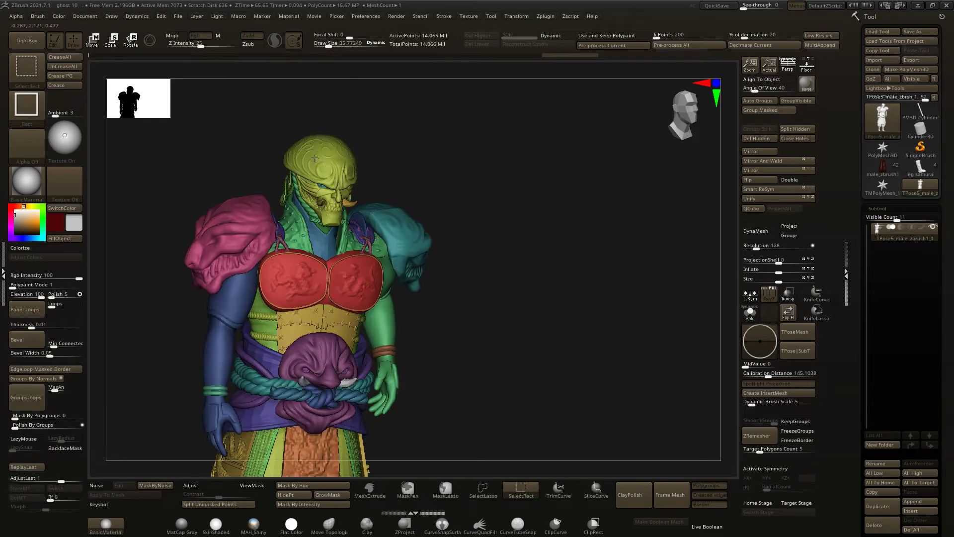
pyautogui.keyDown('ctrl'); pyautogui.keyDown('alt'); pyautogui.keyDown('shift'); pyautogui.click(339, 169); pyautogui.keyUp('shift'); pyautogui.keyUp('alt'); pyautogui.keyUp('ctrl')
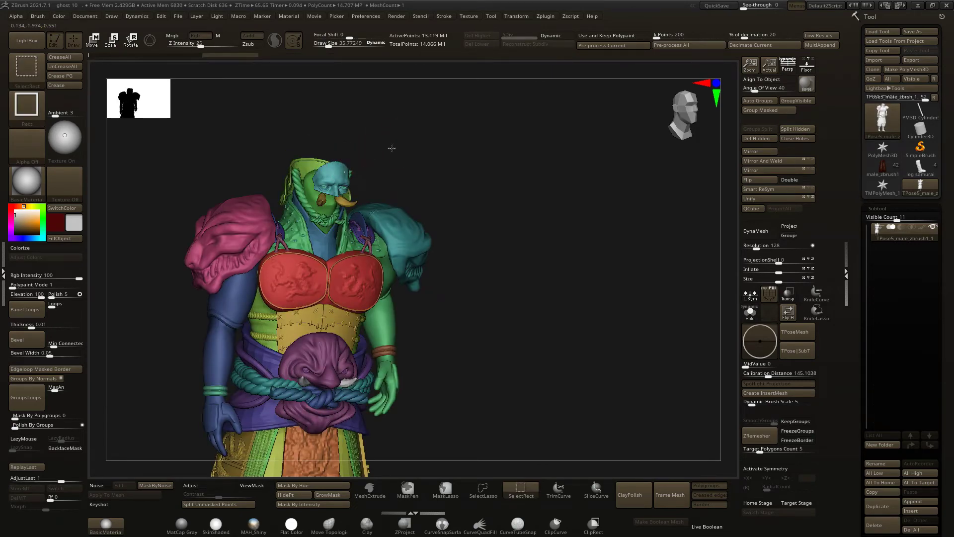
pyautogui.keyDown('ctrl'); pyautogui.keyDown('alt'); pyautogui.keyDown('shift'); pyautogui.click(332, 189); pyautogui.keyUp('shift'); pyautogui.keyUp('alt'); pyautogui.keyUp('ctrl')
pyautogui.moveTo(393, 169); pyautogui.dragTo(349, 183)
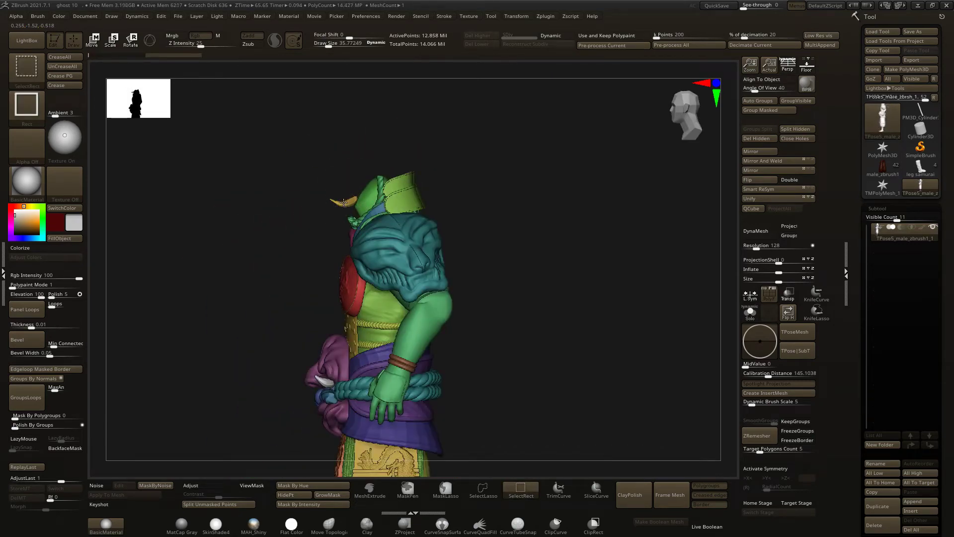
pyautogui.keyDown('ctrl'); pyautogui.keyDown('alt'); pyautogui.keyDown('shift'); pyautogui.click(397, 178); pyautogui.keyUp('shift'); pyautogui.keyUp('alt'); pyautogui.keyUp('ctrl')
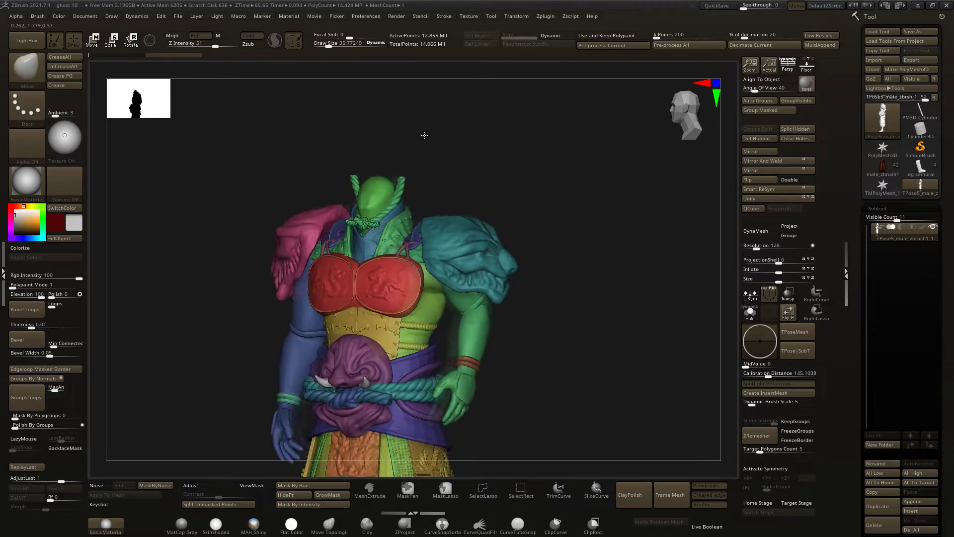
pyautogui.moveTo(423, 134); pyautogui.dragTo(408, 184)
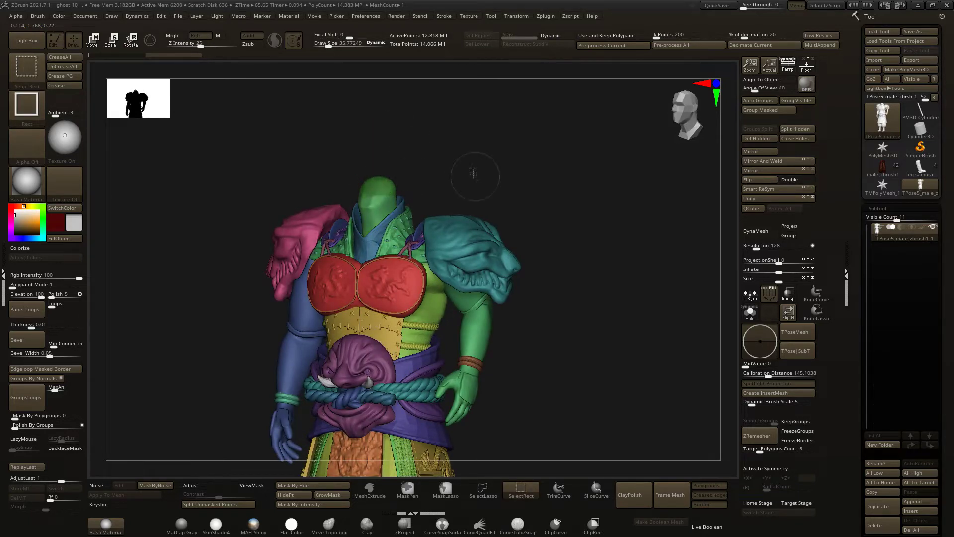
pyautogui.moveTo(514, 145)
pyautogui.keyDown('ctrl'); pyautogui.keyDown('alt'); pyautogui.keyDown('shift'); pyautogui.mouseDown()
pyautogui.moveTo(523, 182)
pyautogui.moveTo(293, 212)
pyautogui.mouseUp(); pyautogui.keyUp('shift'); pyautogui.keyUp('alt'); pyautogui.keyUp('ctrl')
# Show all parts, then tilt the horned helmet with Transpose Rotate and check front and profile views.
pyautogui.press('r')
pyautogui.keyDown('ctrl'); pyautogui.keyDown('shift'); pyautogui.click(551, 183); pyautogui.keyUp('shift'); pyautogui.keyUp('ctrl')
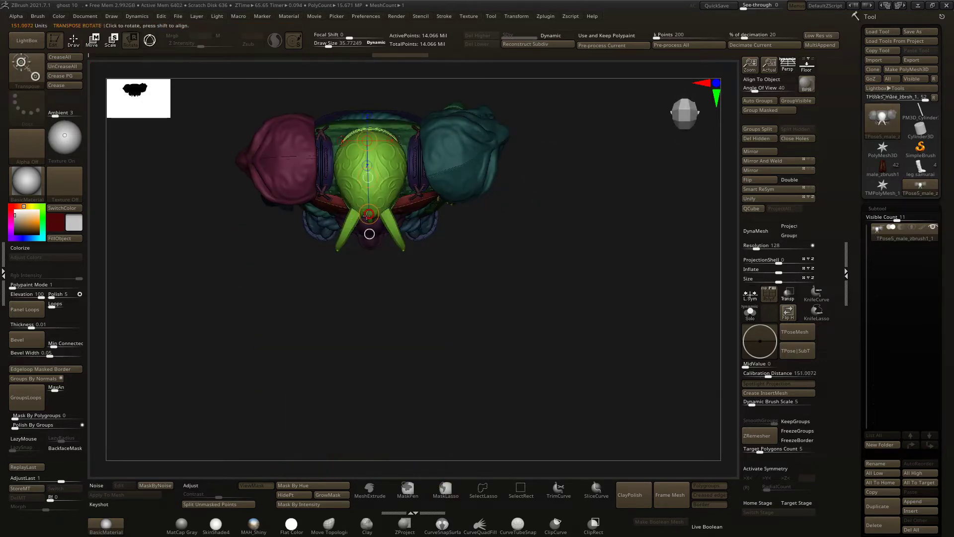
pyautogui.moveTo(368, 215); pyautogui.dragTo(390, 211)
pyautogui.keyDown('shift'); pyautogui.moveTo(368, 153); pyautogui.dragTo(351, 175); pyautogui.keyUp('shift')
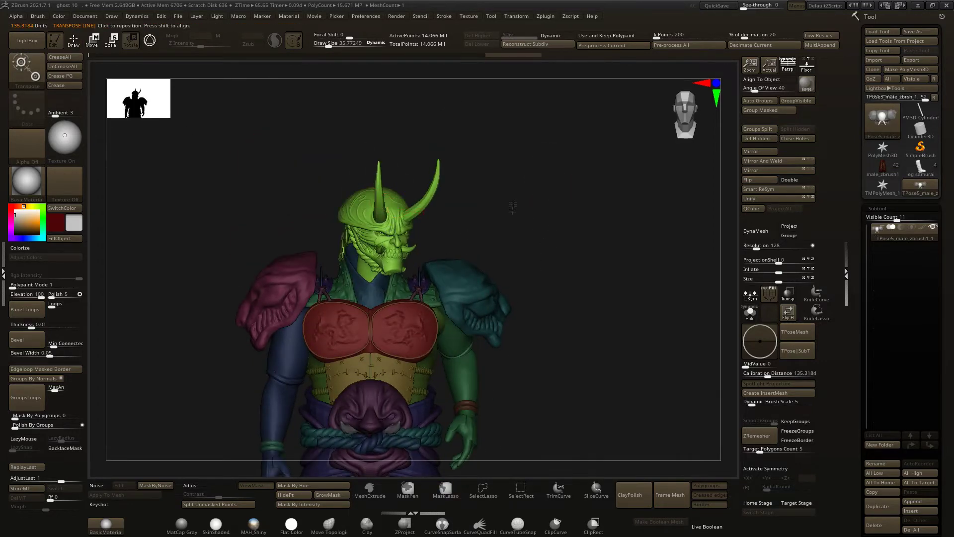
pyautogui.press('w')
pyautogui.moveTo(547, 219)
pyautogui.keyDown('shift'); pyautogui.mouseDown()
pyautogui.moveTo(410, 222)
pyautogui.moveTo(421, 239)
pyautogui.moveTo(373, 256)
pyautogui.mouseUp(); pyautogui.keyUp('shift')
pyautogui.press('w')
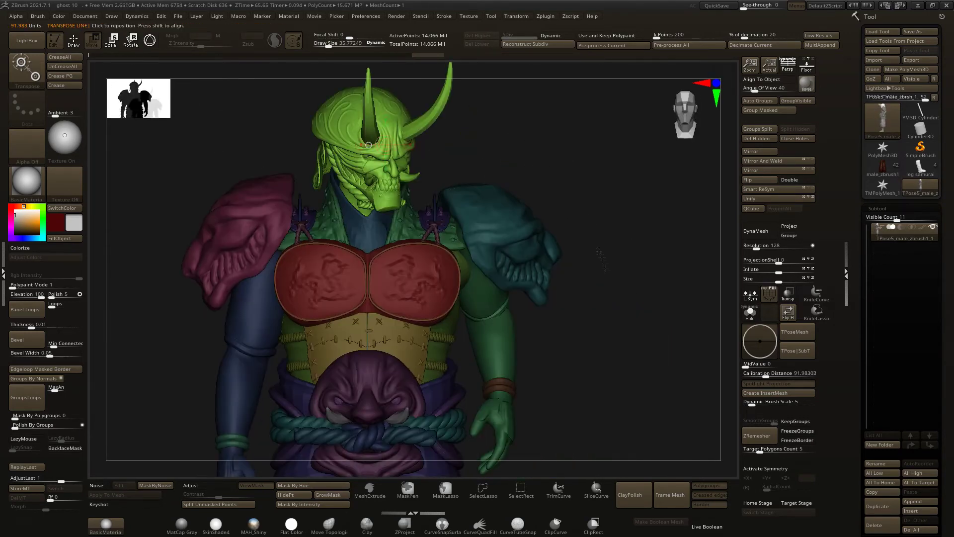
pyautogui.press('q')
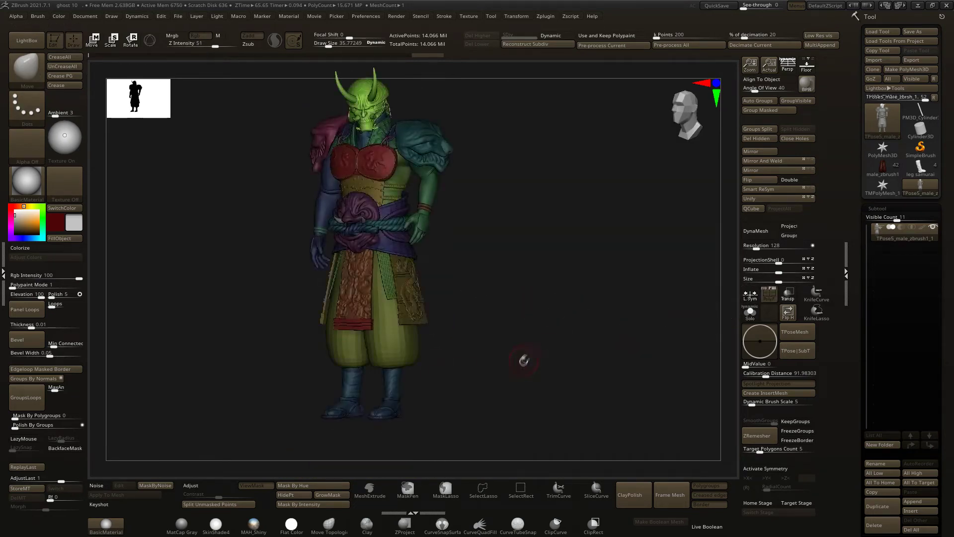
# Toggle the boots, torso and pants polygroups to check the pants, then show the full body.
pyautogui.keyDown('ctrl'); pyautogui.keyDown('alt'); pyautogui.keyDown('shift'); pyautogui.moveTo(319, 373); pyautogui.dragTo(443, 440); pyautogui.keyUp('shift'); pyautogui.keyUp('alt'); pyautogui.keyUp('ctrl')
pyautogui.keyDown('ctrl'); pyautogui.keyDown('shift'); pyautogui.click(565, 353); pyautogui.keyUp('shift'); pyautogui.keyUp('ctrl')
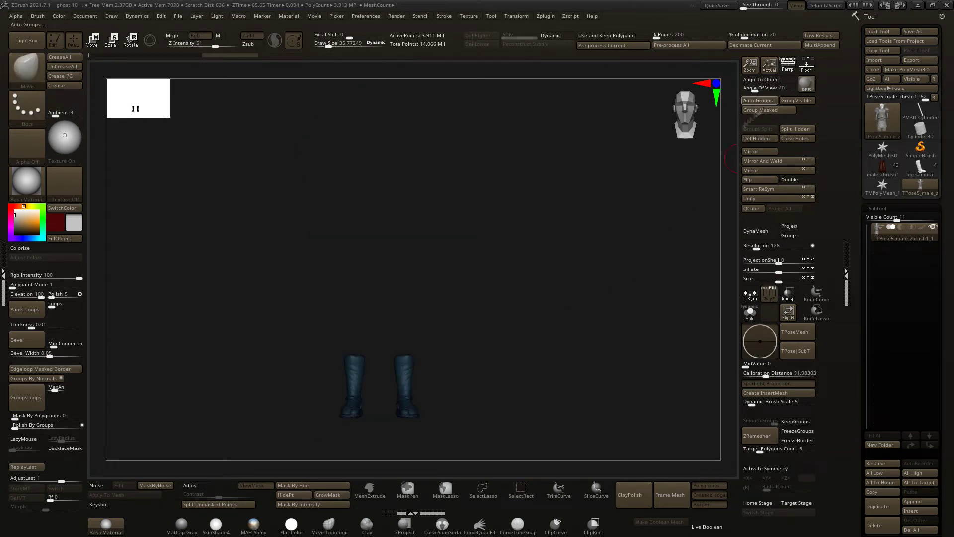
pyautogui.hotkey('shift', 'f')
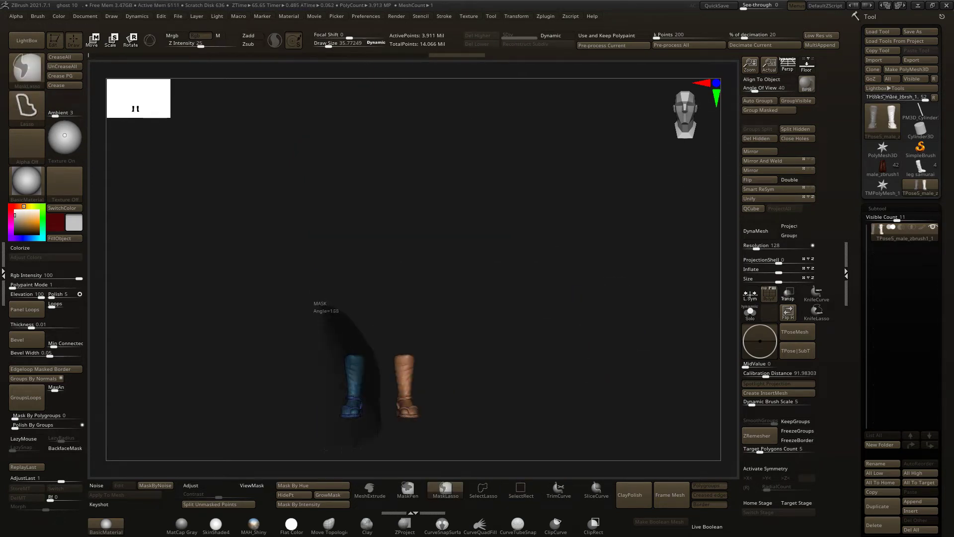
pyautogui.keyDown('ctrl'); pyautogui.keyDown('shift'); pyautogui.click(496, 332); pyautogui.keyUp('shift'); pyautogui.keyUp('ctrl')
pyautogui.moveTo(511, 277)
pyautogui.keyDown('ctrl'); pyautogui.mouseDown()
pyautogui.moveTo(455, 268)
pyautogui.moveTo(426, 292)
pyautogui.mouseUp(); pyautogui.keyUp('ctrl')
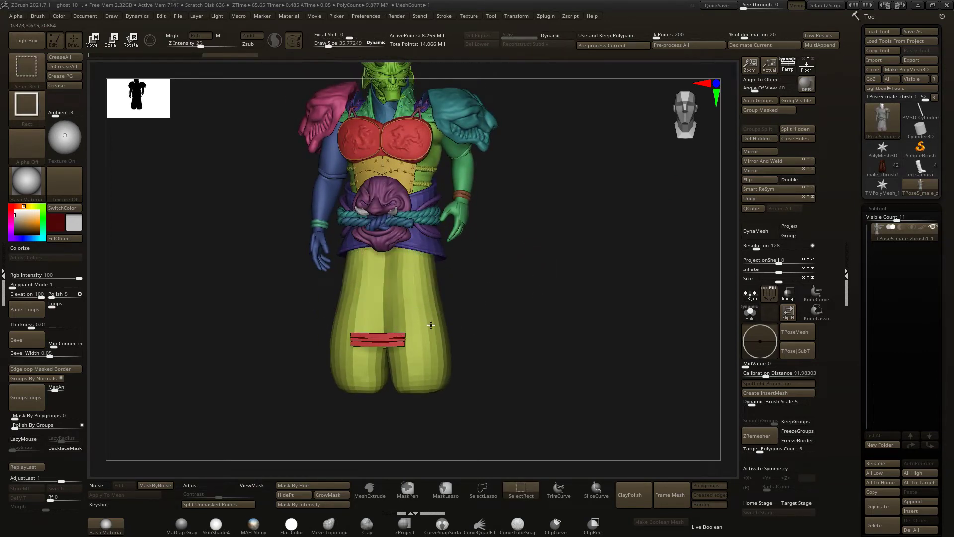
pyautogui.keyDown('ctrl'); pyautogui.keyDown('shift'); pyautogui.click(561, 288); pyautogui.keyUp('shift'); pyautogui.keyUp('ctrl')
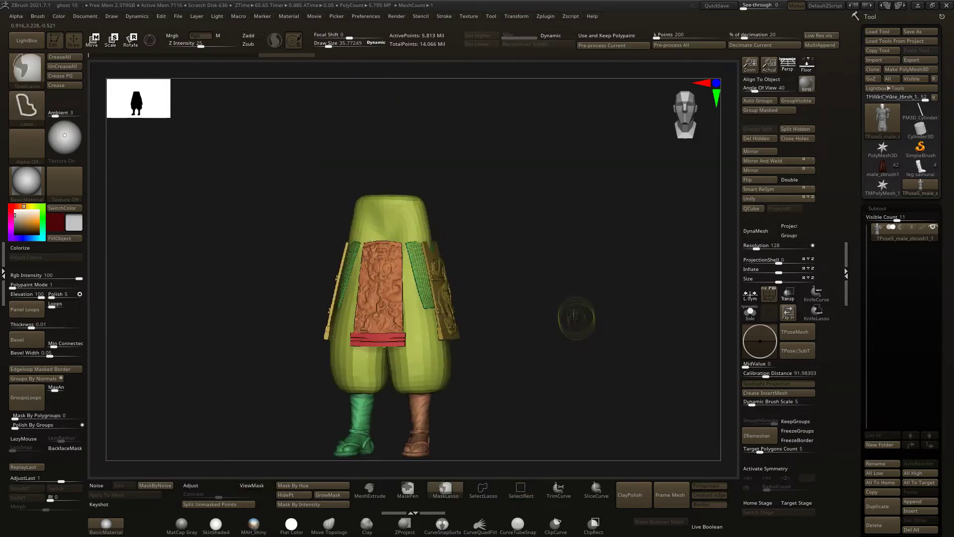
pyautogui.keyDown('ctrl'); pyautogui.keyDown('shift'); pyautogui.click(580, 256); pyautogui.keyUp('shift'); pyautogui.keyUp('ctrl')
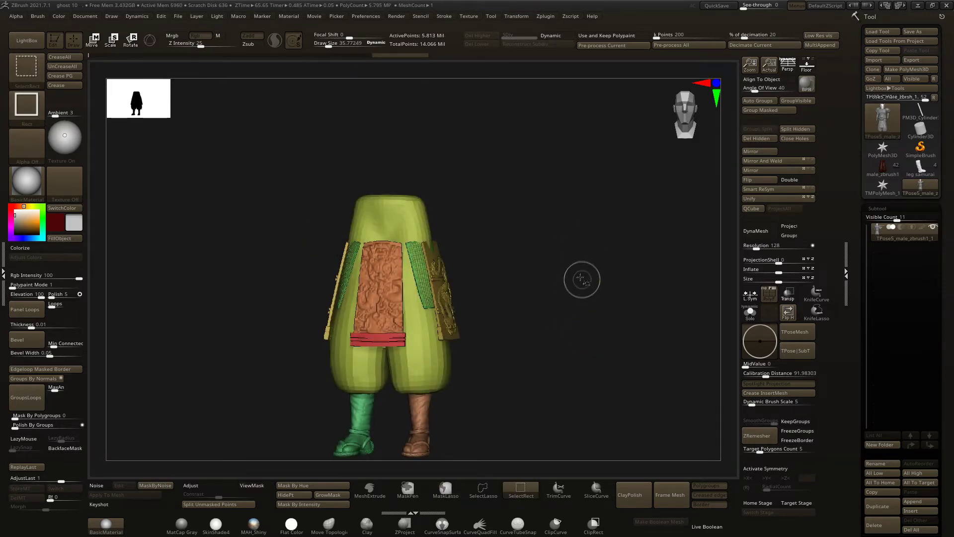
pyautogui.keyDown('ctrl'); pyautogui.keyDown('shift'); pyautogui.click(580, 333); pyautogui.keyUp('shift'); pyautogui.keyUp('ctrl')
pyautogui.keyDown('ctrl'); pyautogui.keyDown('shift'); pyautogui.moveTo(582, 271); pyautogui.dragTo(582, 363); pyautogui.keyUp('shift'); pyautogui.keyUp('ctrl')
pyautogui.keyDown('ctrl'); pyautogui.keyDown('shift'); pyautogui.click(575, 300); pyautogui.keyUp('shift'); pyautogui.keyUp('ctrl')
# Rotate the pants slightly along a Transpose line across the waist, then turn off polygroup colours.
pyautogui.press('r')
pyautogui.moveTo(380, 314); pyautogui.dragTo(378, 298)
pyautogui.moveTo(380, 395); pyautogui.dragTo(522, 253)
pyautogui.moveTo(441, 253); pyautogui.dragTo(506, 290)
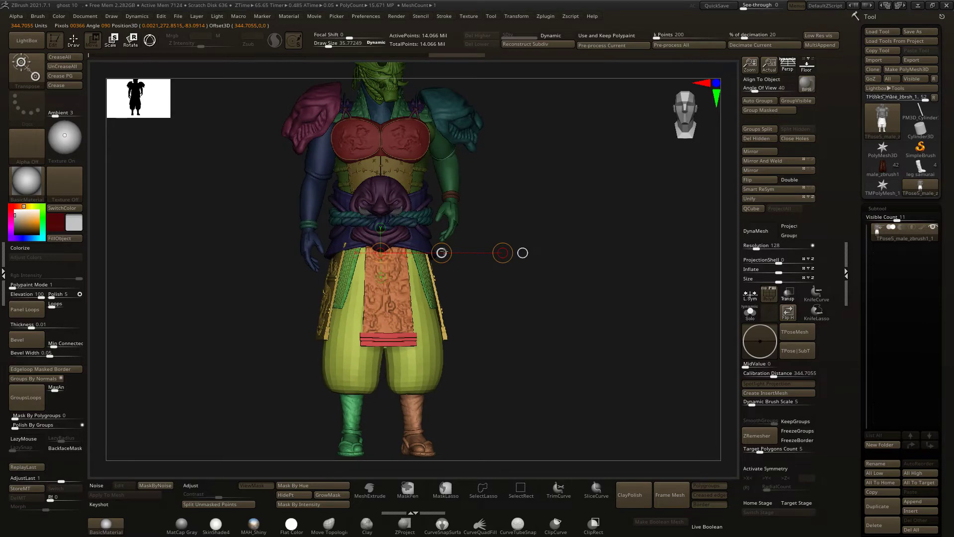
pyautogui.moveTo(522, 253); pyautogui.dragTo(305, 304)
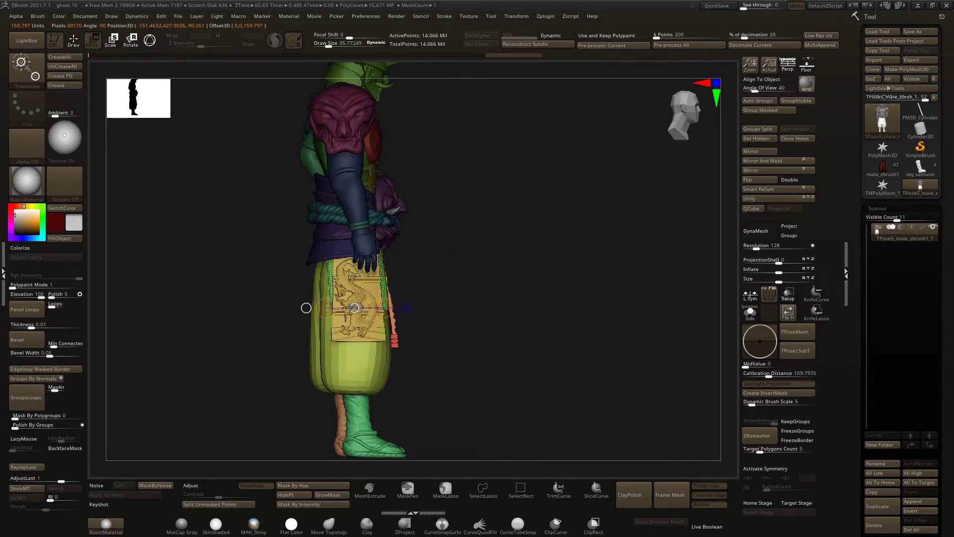
pyautogui.press('q')
pyautogui.moveTo(489, 280); pyautogui.dragTo(560, 319)
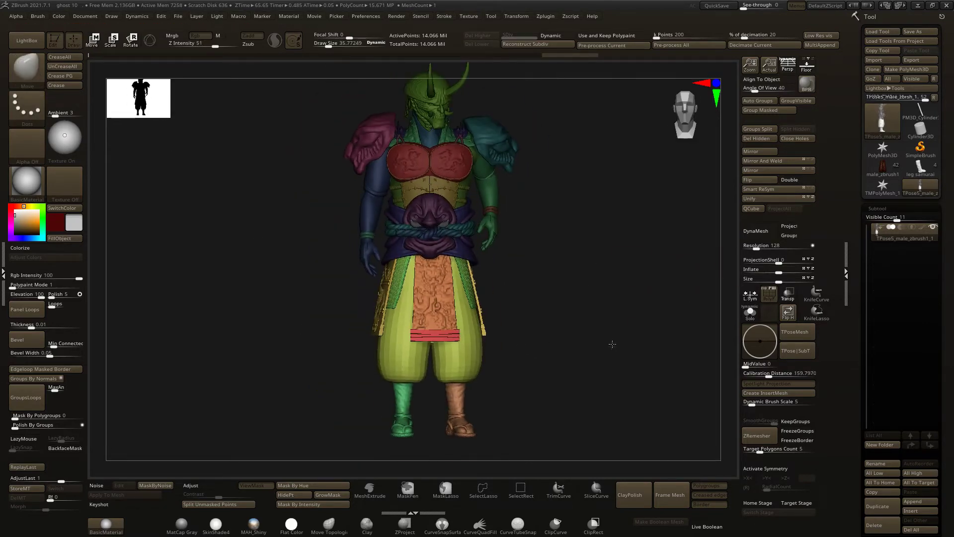
pyautogui.press('ctrl')
pyautogui.hotkey('shift', 'f')
pyautogui.moveTo(558, 319)
pyautogui.mouseDown()
pyautogui.moveTo(541, 334)
pyautogui.moveTo(555, 327)
pyautogui.mouseUp()
pyautogui.moveTo(555, 340); pyautogui.dragTo(496, 264)
# Isolate the arm by hiding the rest of the samurai, then bring all geometry back.
pyautogui.keyDown('ctrl'); pyautogui.keyDown('shift'); pyautogui.click(293, 209); pyautogui.keyUp('shift'); pyautogui.keyUp('ctrl')
pyautogui.keyDown('ctrl'); pyautogui.keyDown('alt'); pyautogui.keyDown('shift'); pyautogui.moveTo(450, 187); pyautogui.dragTo(449, 268); pyautogui.keyUp('shift'); pyautogui.keyUp('alt'); pyautogui.keyUp('ctrl')
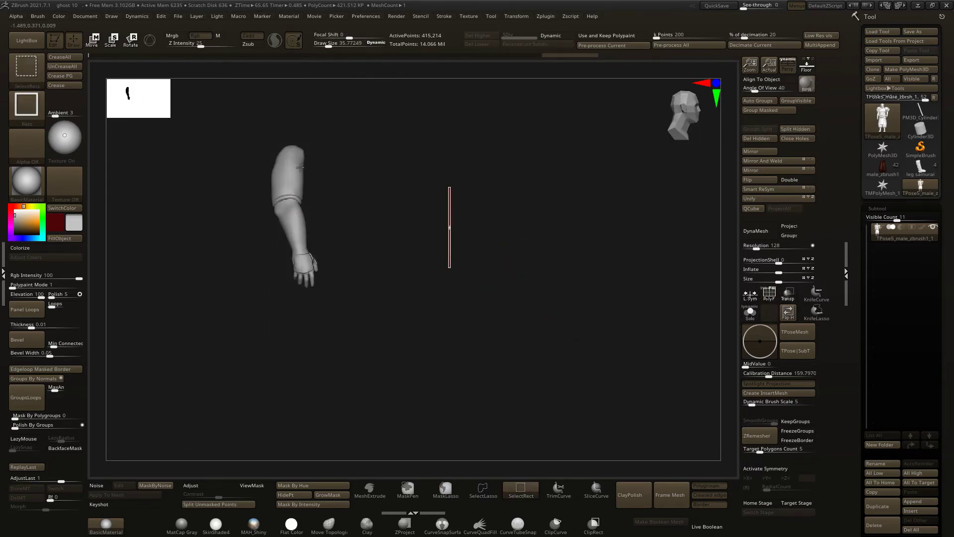
pyautogui.keyDown('ctrl'); pyautogui.keyDown('shift'); pyautogui.click(437, 229); pyautogui.keyUp('shift'); pyautogui.keyUp('ctrl')
pyautogui.moveTo(430, 204); pyautogui.dragTo(347, 208)
pyautogui.keyDown('ctrl'); pyautogui.keyDown('shift'); pyautogui.moveTo(291, 227); pyautogui.dragTo(321, 255); pyautogui.keyUp('shift'); pyautogui.keyUp('ctrl')
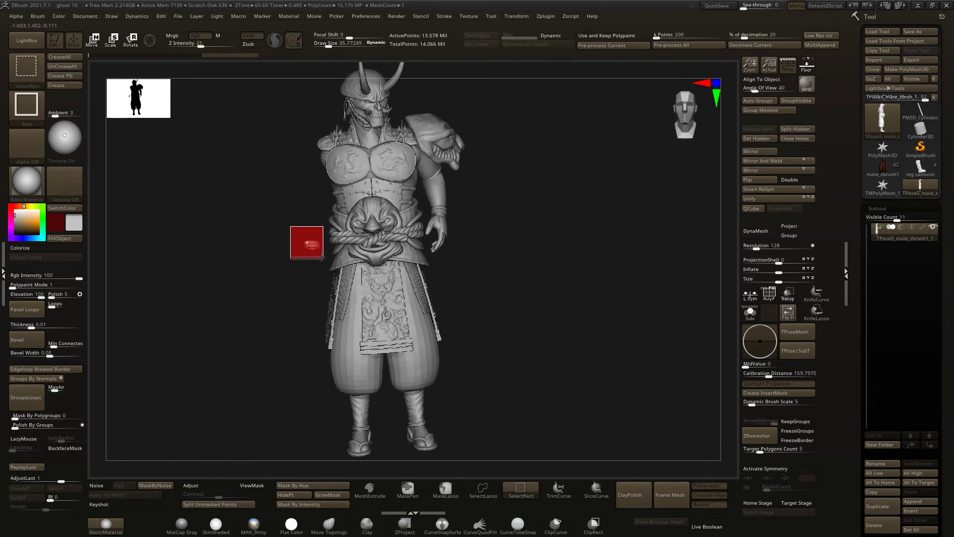
pyautogui.keyDown('ctrl'); pyautogui.keyDown('shift'); pyautogui.click(543, 244); pyautogui.keyUp('shift'); pyautogui.keyUp('ctrl')
pyautogui.moveTo(565, 220); pyautogui.dragTo(407, 199)
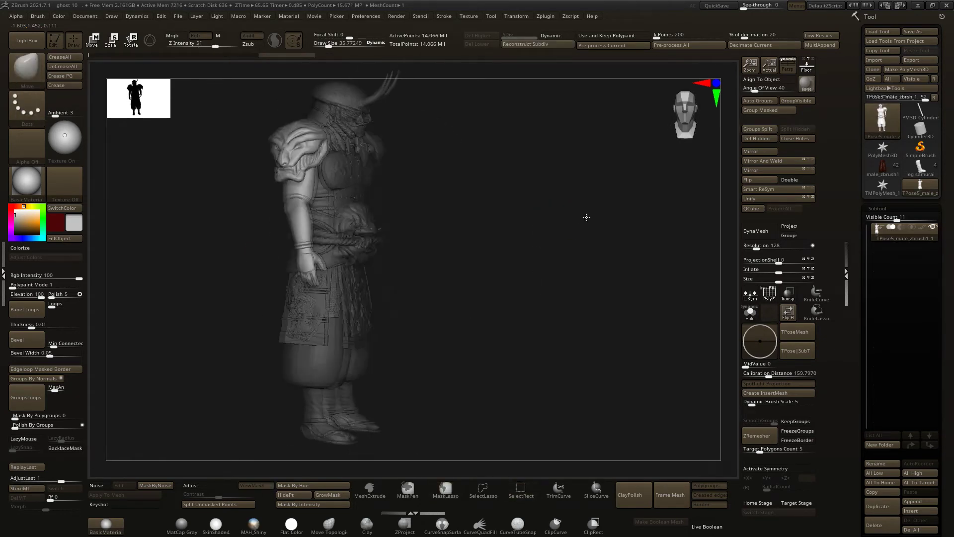
# Swing the arm slightly outward along a shoulder-to-wrist Transpose line and transfer the pose with TPose|SubT.
pyautogui.press('r')
pyautogui.moveTo(287, 127)
pyautogui.mouseDown()
pyautogui.moveTo(295, 281)
pyautogui.moveTo(285, 280)
pyautogui.mouseUp()
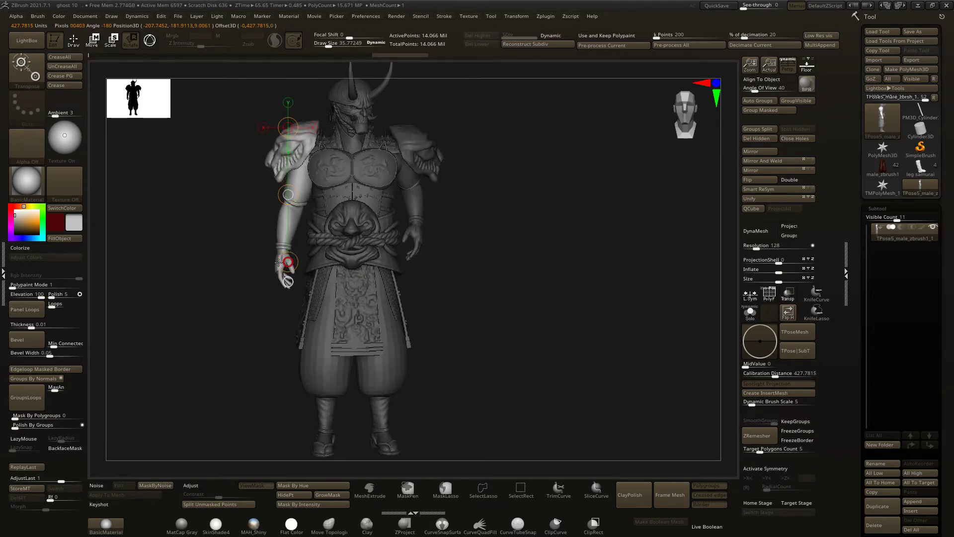
pyautogui.keyDown('ctrl'); pyautogui.click(563, 238); pyautogui.keyUp('ctrl')
pyautogui.press('q')
pyautogui.moveTo(563, 238)
pyautogui.mouseDown()
pyautogui.moveTo(554, 279)
pyautogui.moveTo(528, 226)
pyautogui.moveTo(517, 273)
pyautogui.moveTo(478, 270)
pyautogui.moveTo(432, 294)
pyautogui.mouseUp()
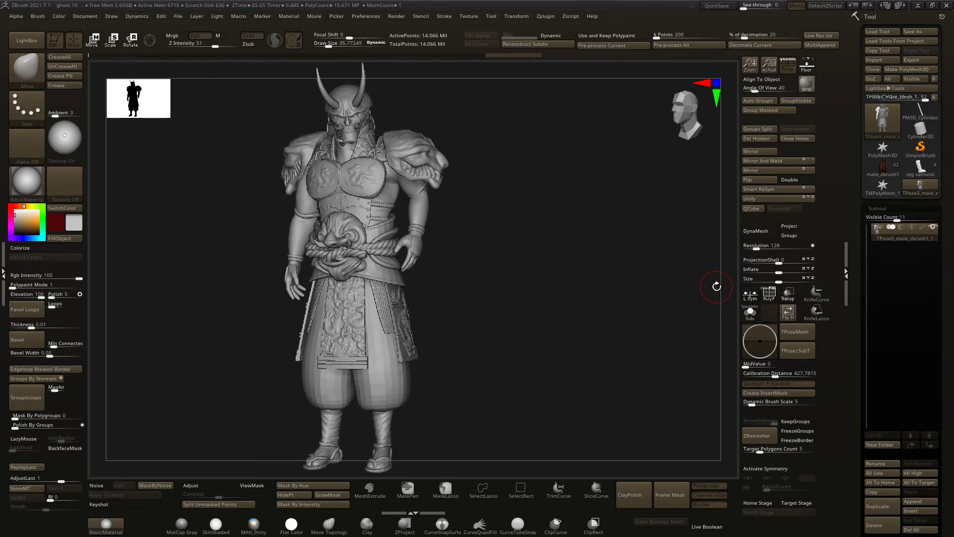
pyautogui.click(784, 351)
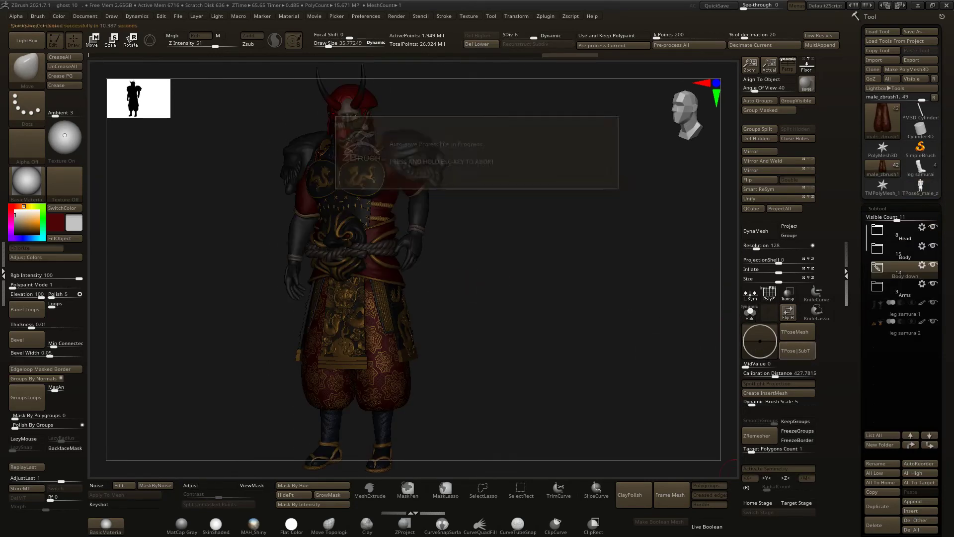
# Orbit the reposed red-armored samurai to a three-quarter view and hide one body subtool.
pyautogui.moveTo(515, 259)
pyautogui.mouseDown()
pyautogui.moveTo(537, 252)
pyautogui.moveTo(543, 227)
pyautogui.mouseUp()
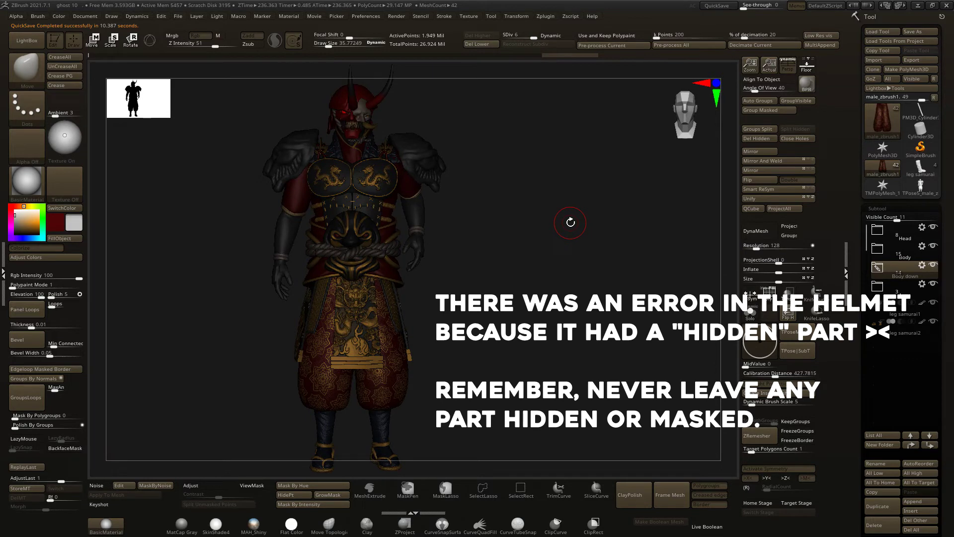
pyautogui.moveTo(570, 222)
pyautogui.mouseDown()
pyautogui.moveTo(586, 231)
pyautogui.moveTo(579, 245)
pyautogui.mouseUp()
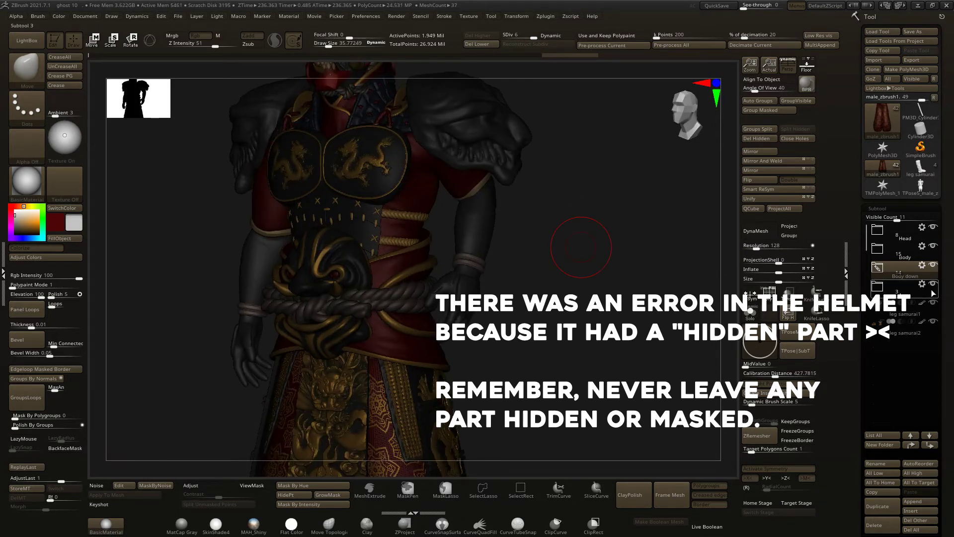
pyautogui.click(932, 283)
# Hide the Body and Body down subtools so the head is visible.
pyautogui.click(933, 264)
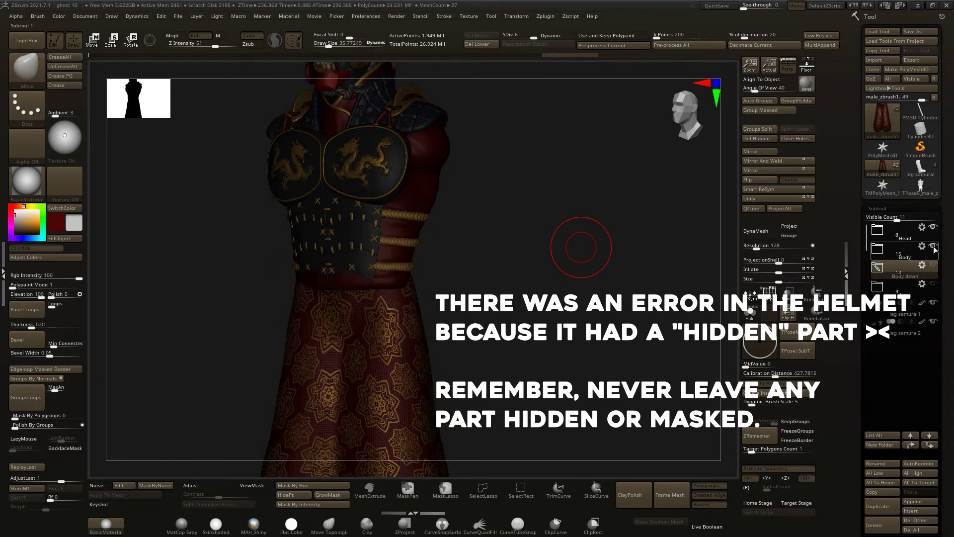
pyautogui.click(932, 245)
pyautogui.moveTo(580, 239); pyautogui.dragTo(613, 366)
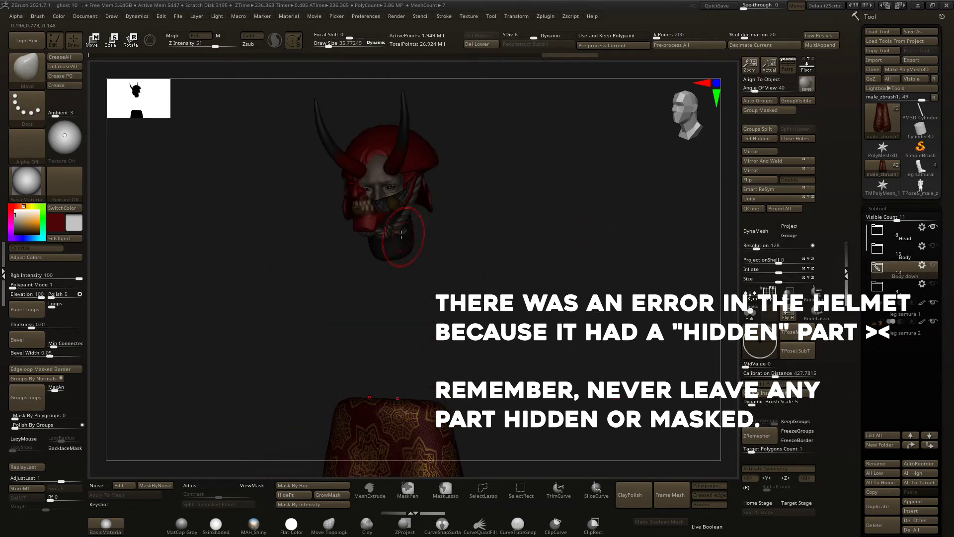
# Expand the Head folder and select helmet piece male_zbrush1_20, orbiting to inspect it.
pyautogui.keyDown('alt'); pyautogui.click(400, 251); pyautogui.keyUp('alt')
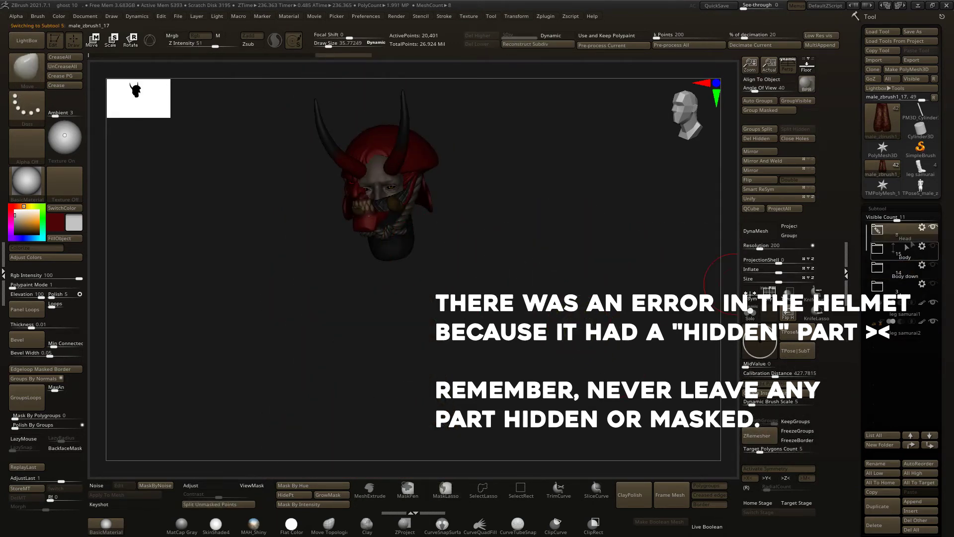
pyautogui.click(886, 233)
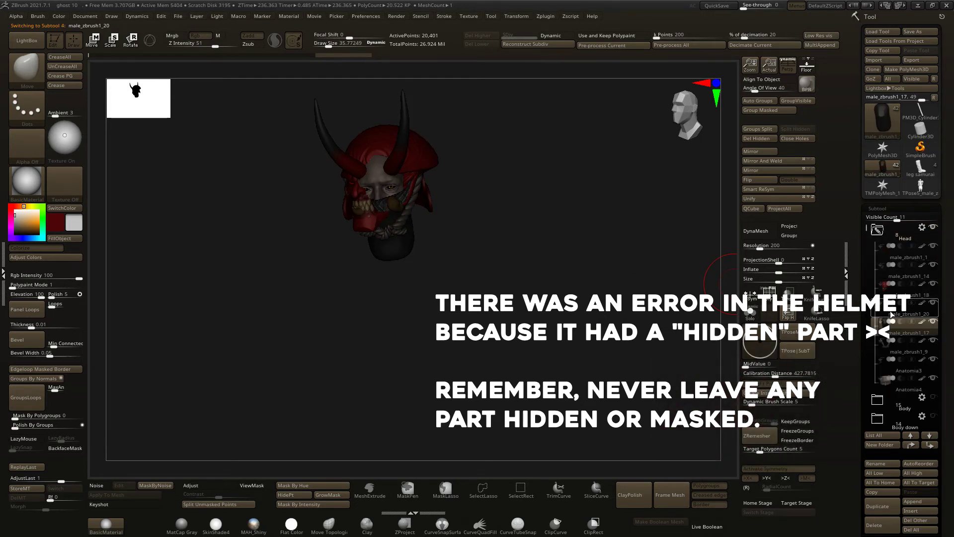
pyautogui.click(906, 311)
pyautogui.moveTo(541, 271)
pyautogui.mouseDown()
pyautogui.moveTo(555, 261)
pyautogui.moveTo(624, 272)
pyautogui.mouseUp()
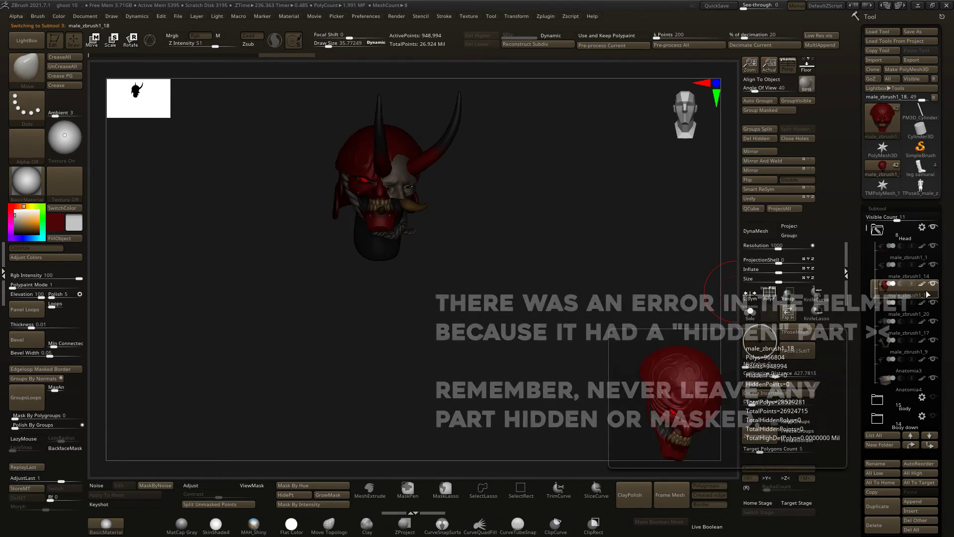
# Switch the samurai back to its T-pose with TPose|SubT to fix the helmet.
pyautogui.click(789, 351)
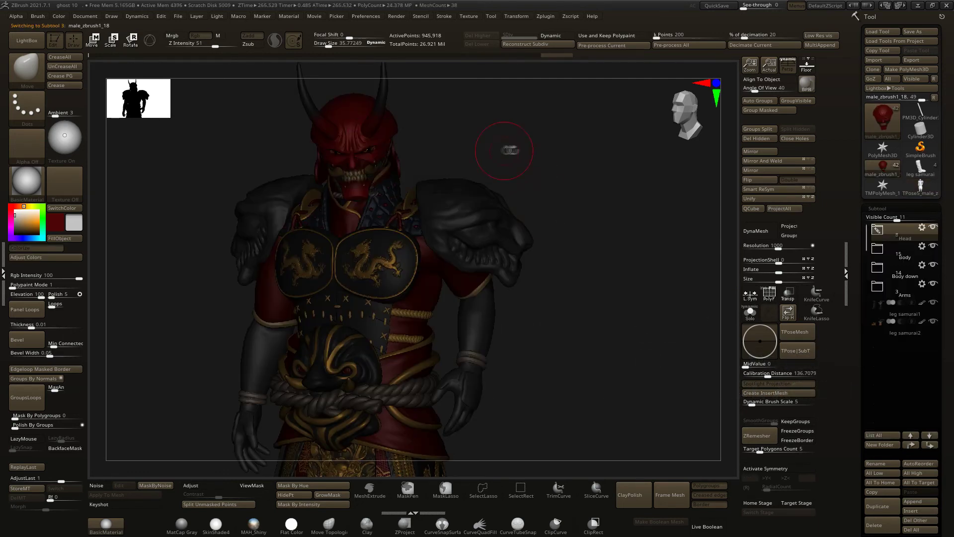
# Frame the reposed samurai from the front and render a BPR preview with shadows.
pyautogui.moveTo(505, 150); pyautogui.dragTo(553, 199)
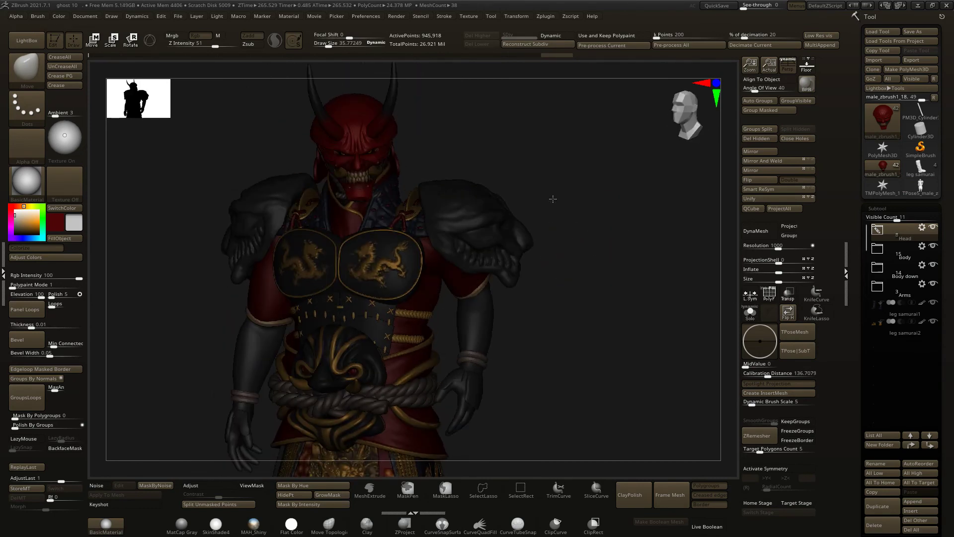
pyautogui.moveTo(592, 241)
pyautogui.keyDown('alt'); pyautogui.mouseDown()
pyautogui.moveTo(568, 213)
pyautogui.moveTo(534, 238)
pyautogui.moveTo(515, 222)
pyautogui.moveTo(532, 233)
pyautogui.moveTo(553, 227)
pyautogui.moveTo(496, 186)
pyautogui.moveTo(571, 189)
pyautogui.moveTo(500, 197)
pyautogui.moveTo(588, 198)
pyautogui.mouseUp(); pyautogui.keyUp('alt')
pyautogui.click(807, 83)
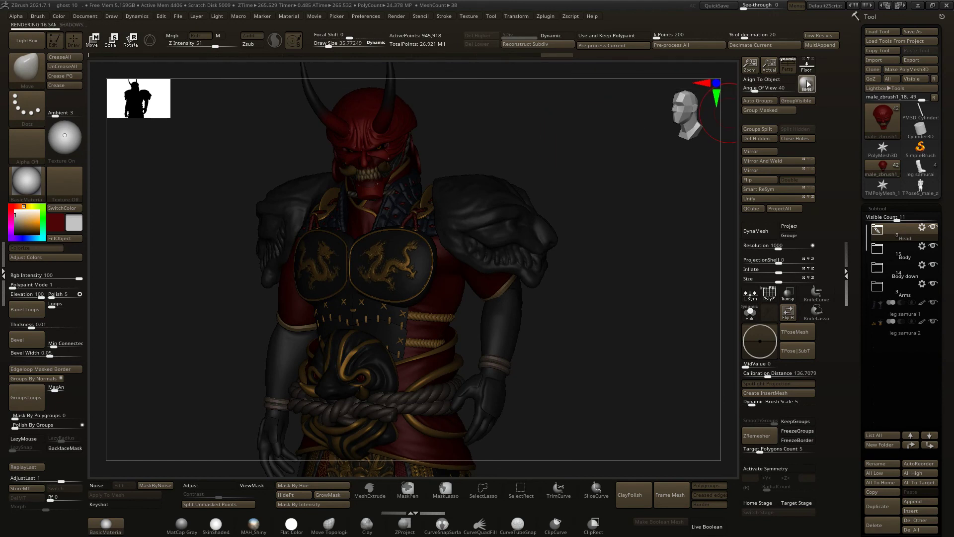